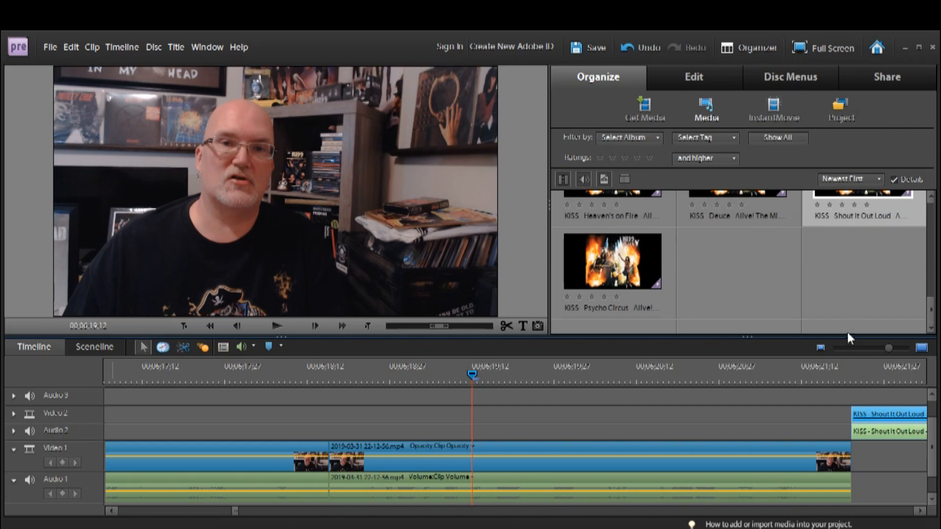
# - Review the whole timeline, then play the talking-head footage from about 00;02;44 to check the cut between clips
pyautogui.click(842, 346)
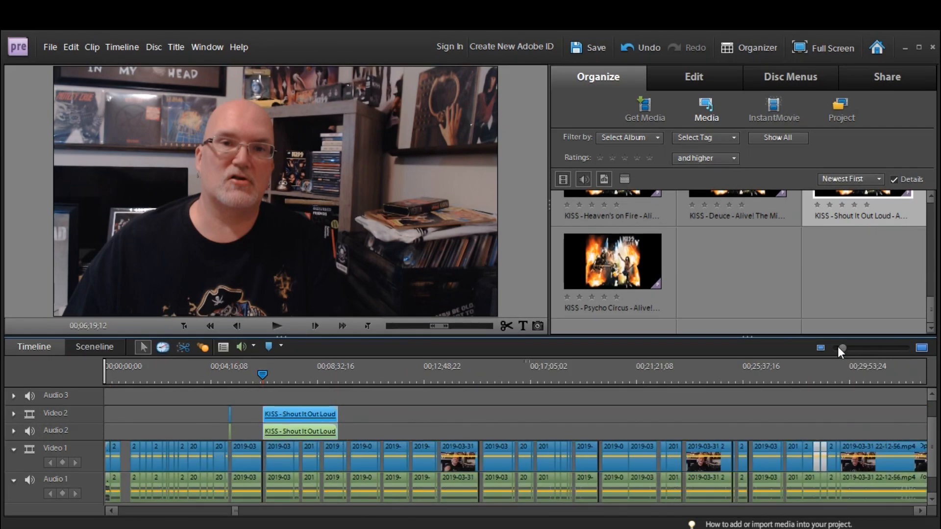
pyautogui.click(837, 346)
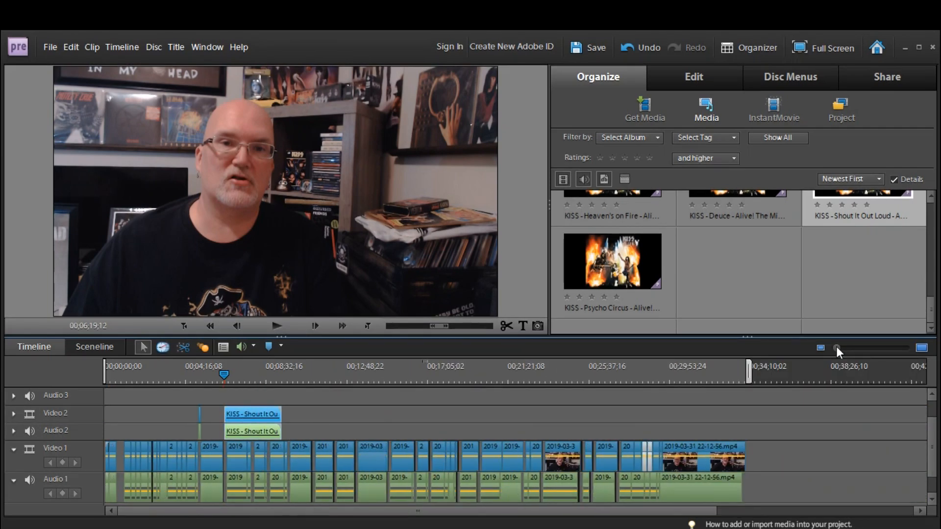
pyautogui.moveTo(836, 345); pyautogui.dragTo(833, 346)
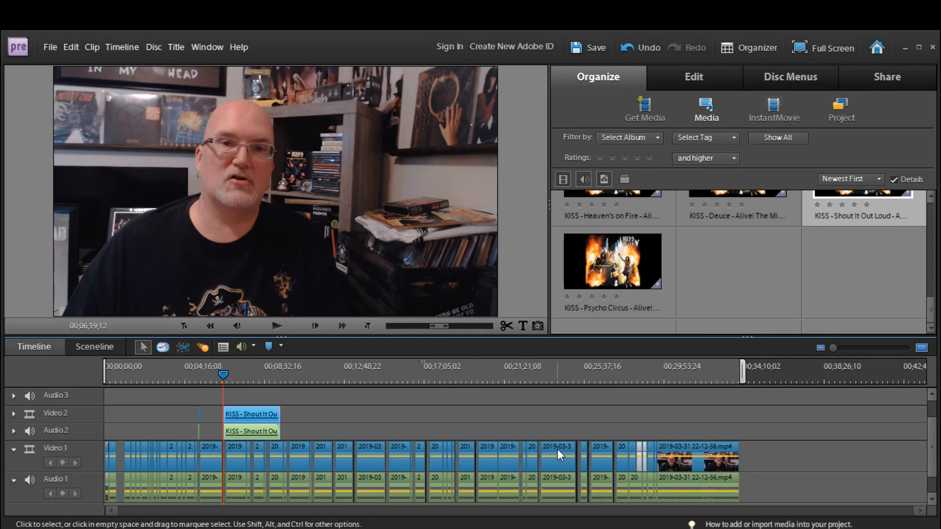
pyautogui.click(163, 373)
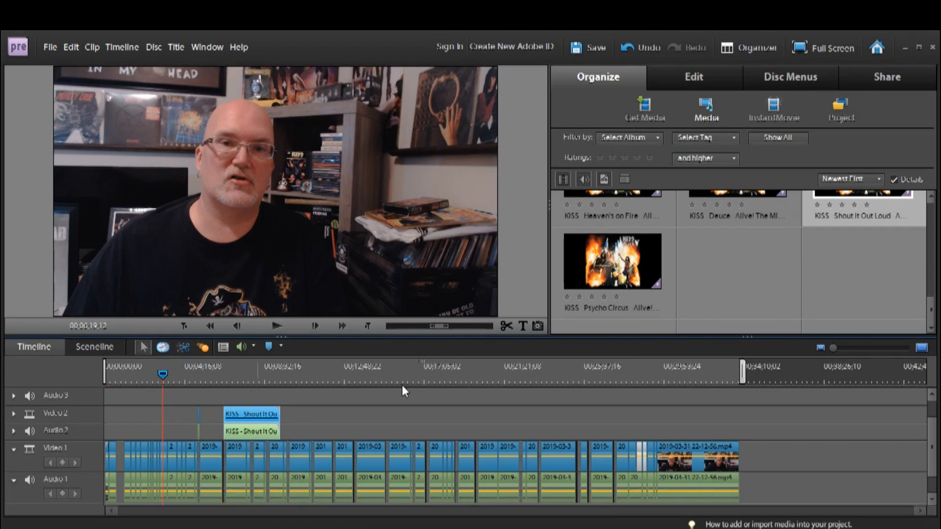
pyautogui.click(865, 347)
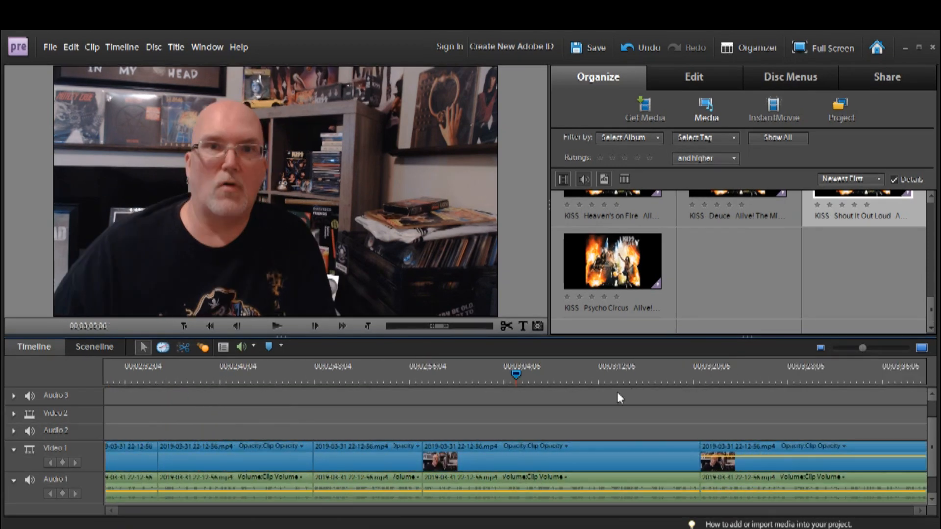
pyautogui.click(272, 374)
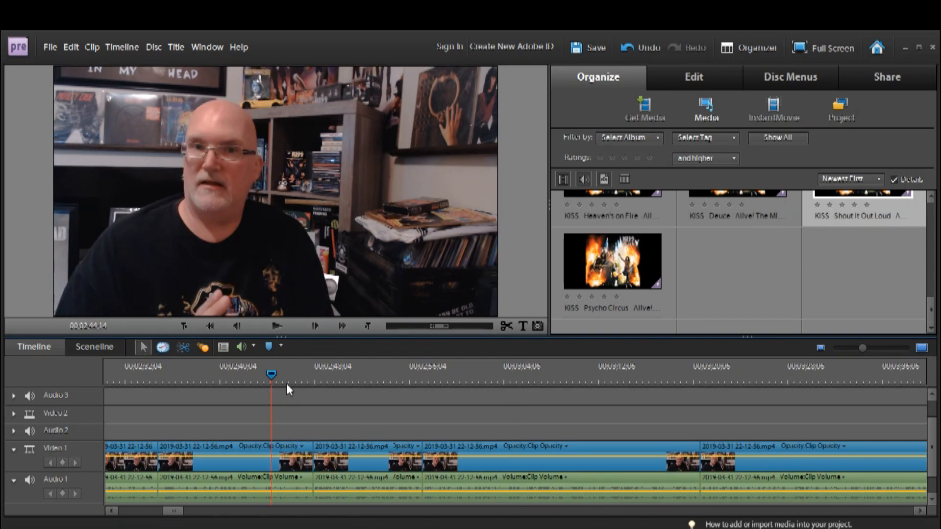
pyautogui.click(278, 328)
pyautogui.click(278, 328)
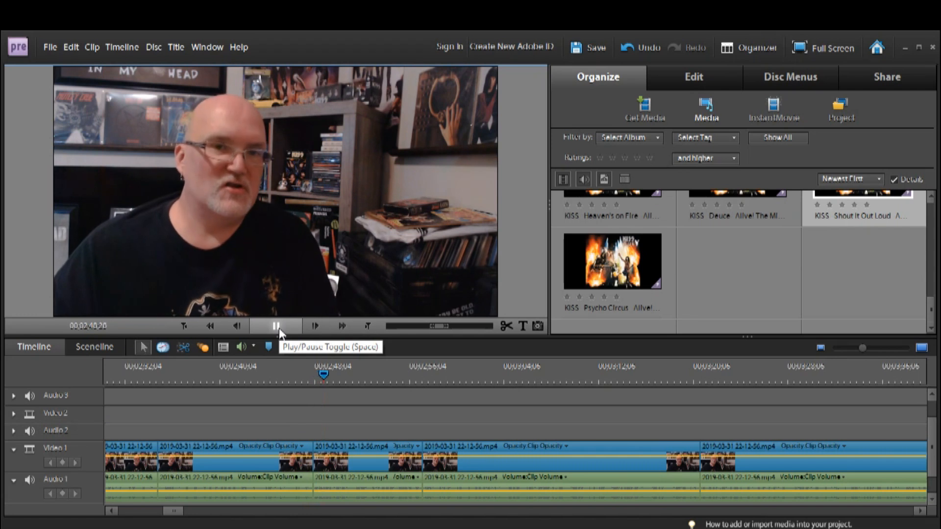
pyautogui.click(278, 328)
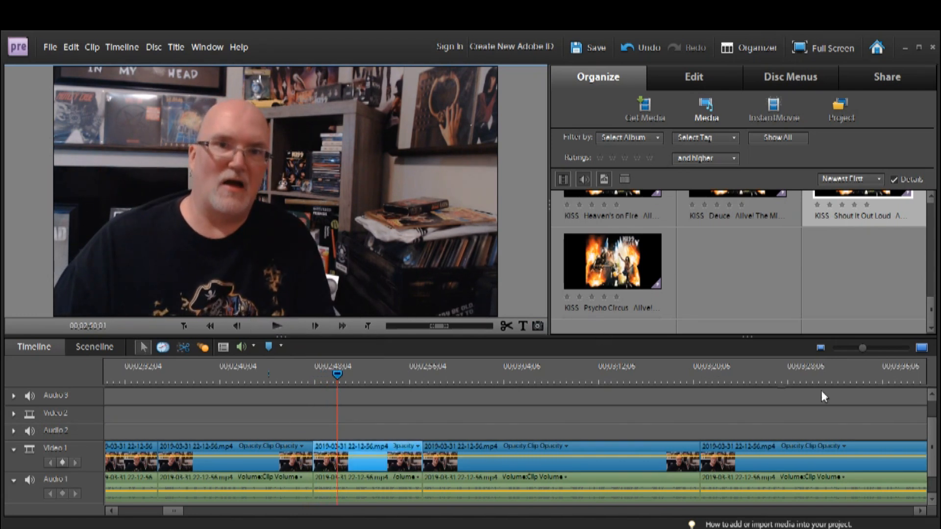
# - Examine how the Psycho Circus clip is placed in the gap between the talking-head clips
pyautogui.click(850, 348)
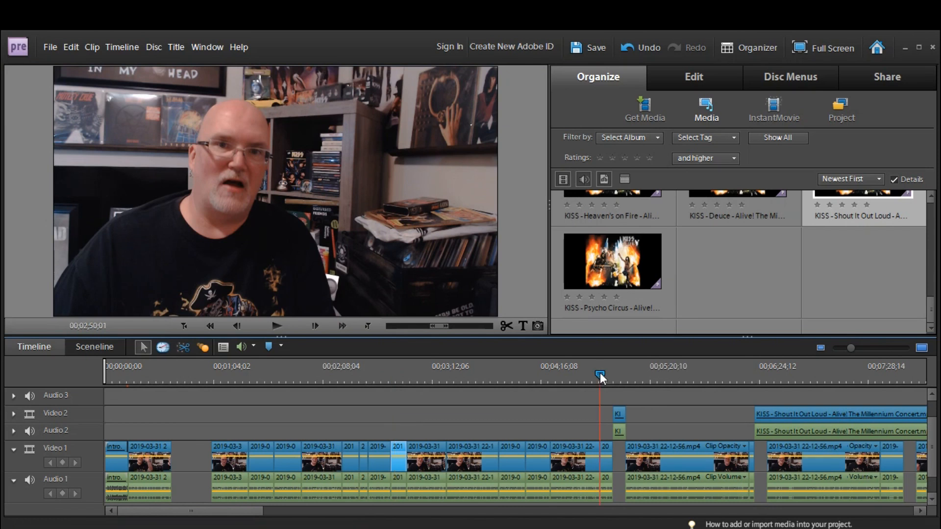
pyautogui.click(600, 373)
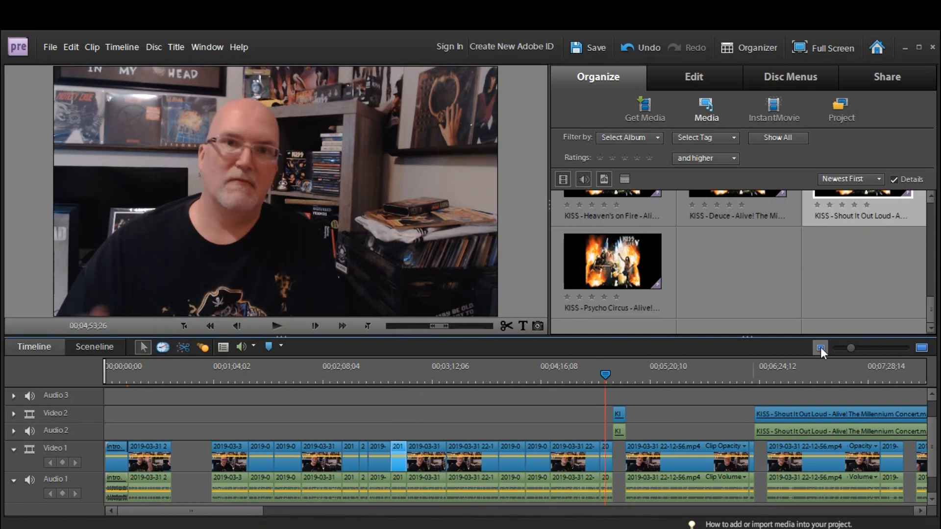
pyautogui.click(865, 348)
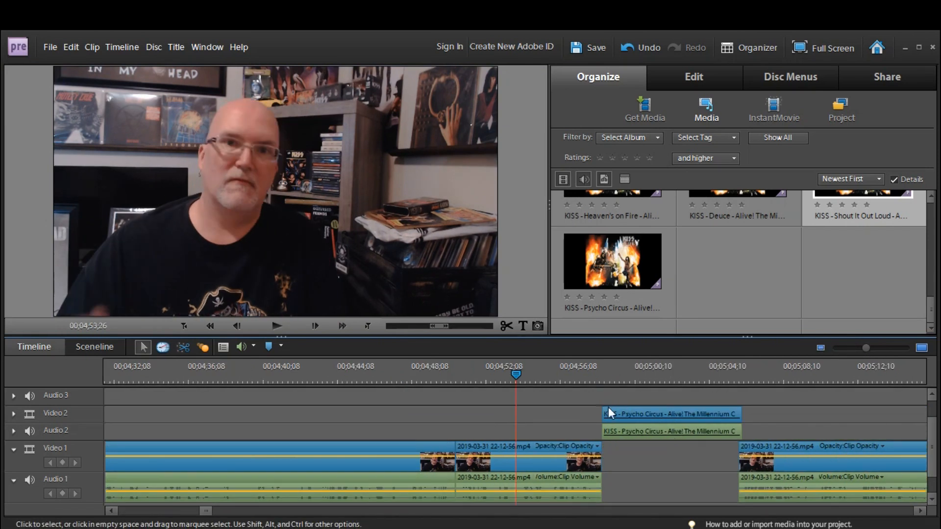
pyautogui.click(581, 371)
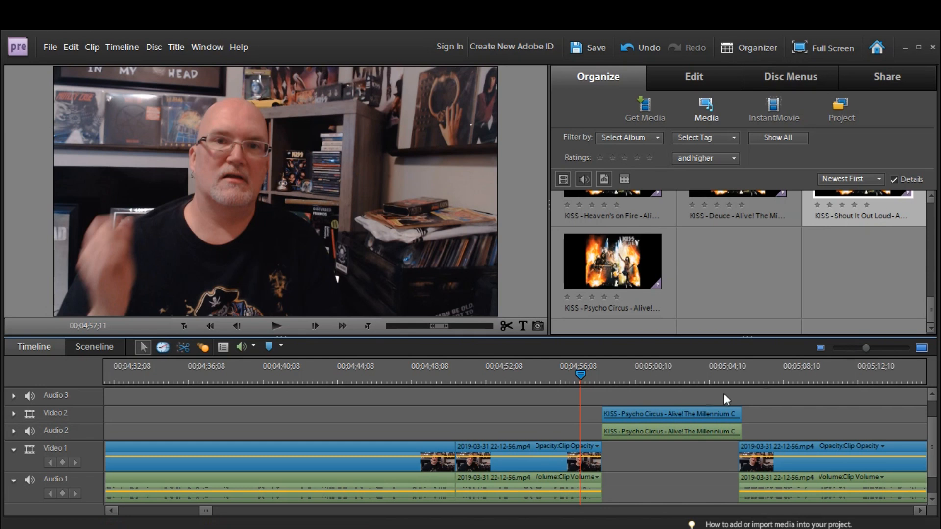
pyautogui.click(851, 348)
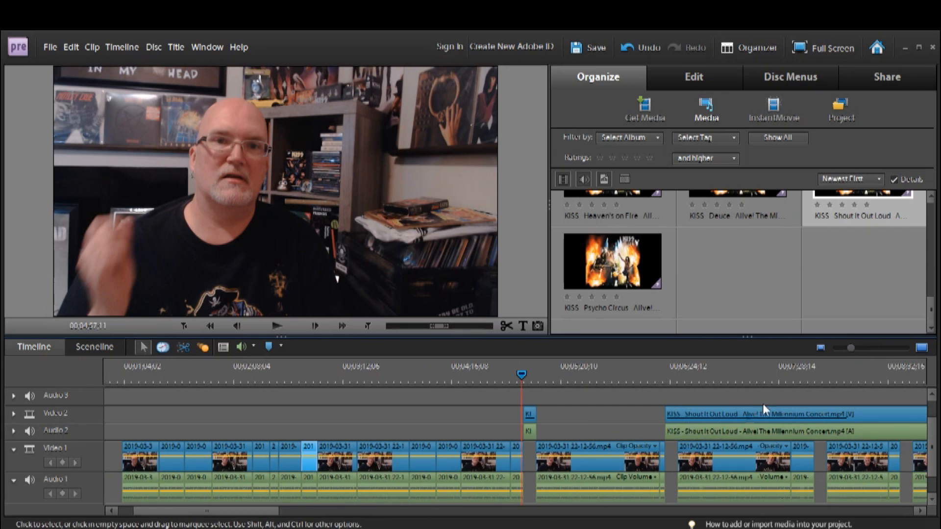
pyautogui.click(841, 347)
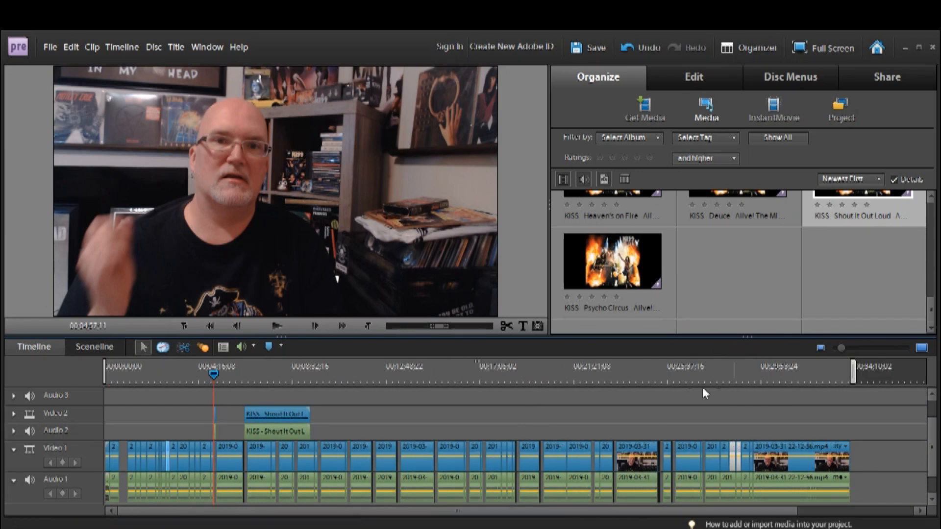
# - Play the lead-in to the Shout It Out Loud clip from about 00;06;18
pyautogui.moveTo(212, 379); pyautogui.dragTo(240, 377)
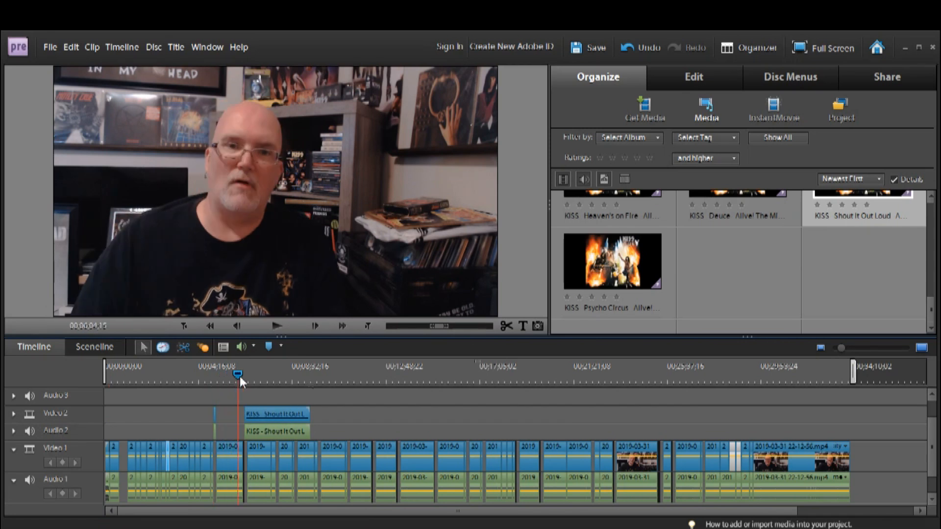
pyautogui.click(868, 348)
pyautogui.click(847, 381)
pyautogui.moveTo(847, 379); pyautogui.dragTo(851, 378)
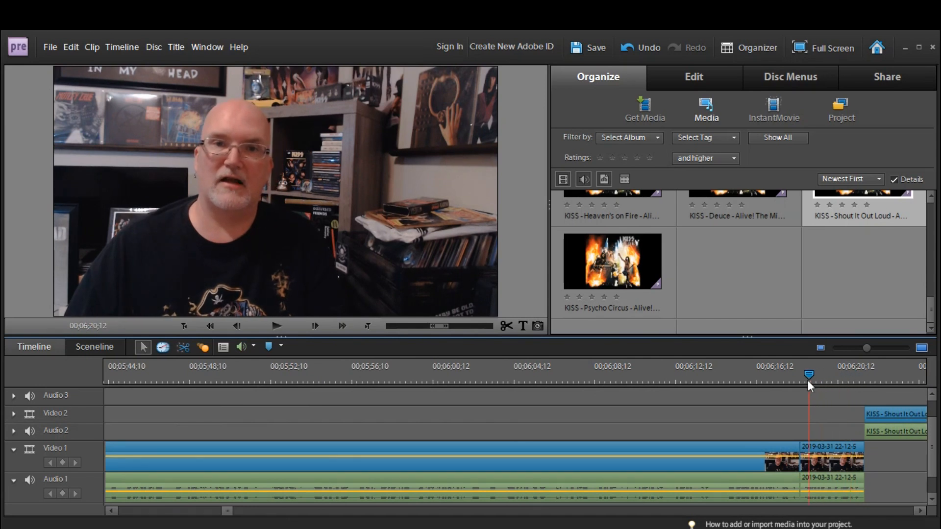
pyautogui.moveTo(808, 381); pyautogui.dragTo(791, 381)
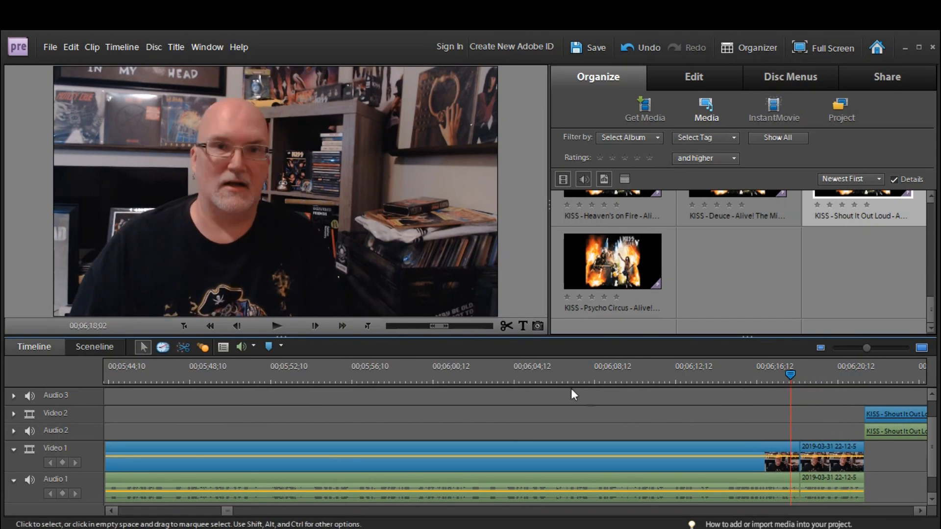
pyautogui.click(278, 327)
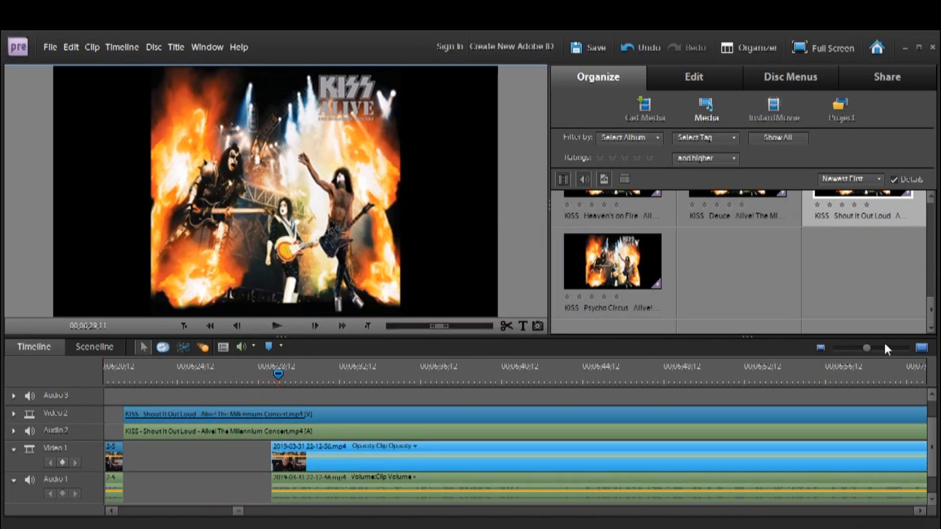
# - Split the Shout It Out Loud clip at 00;06;29;02, just after the talking-head clip starts, and clear the part after the split
pyautogui.click(885, 348)
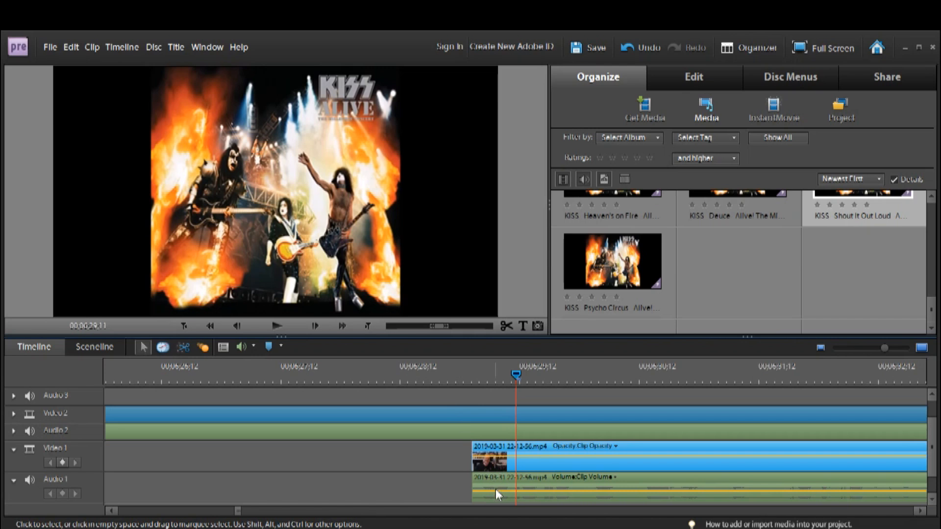
pyautogui.click(458, 370)
pyautogui.moveTo(459, 371); pyautogui.dragTo(478, 373)
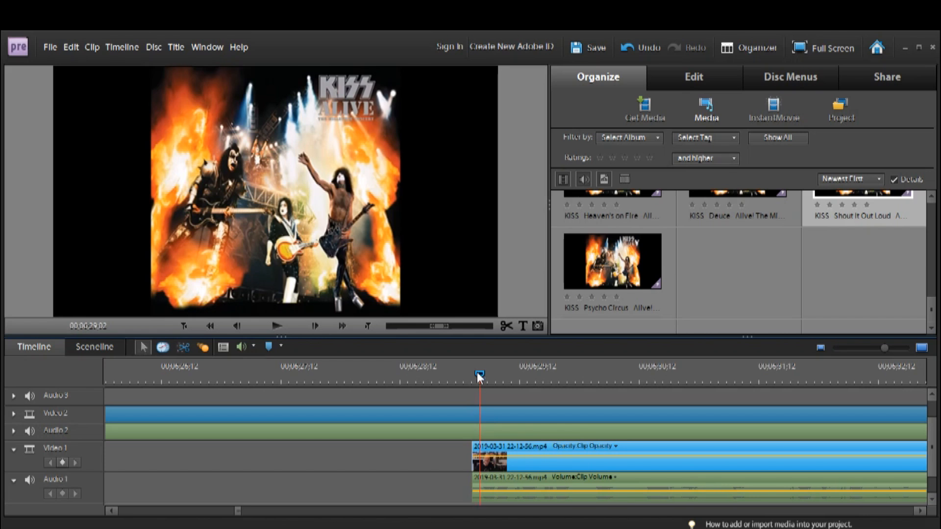
pyautogui.click(497, 416)
pyautogui.click(509, 328)
pyautogui.rightClick(507, 417)
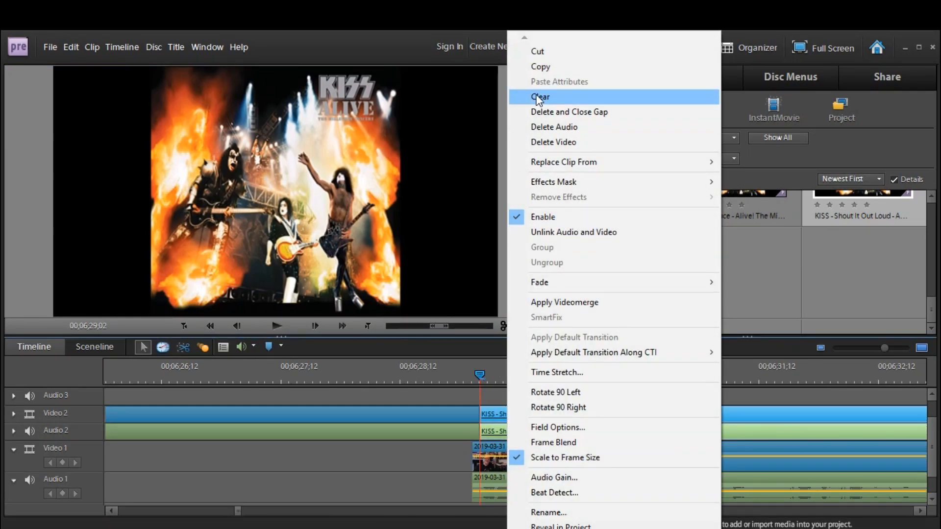
pyautogui.click(539, 97)
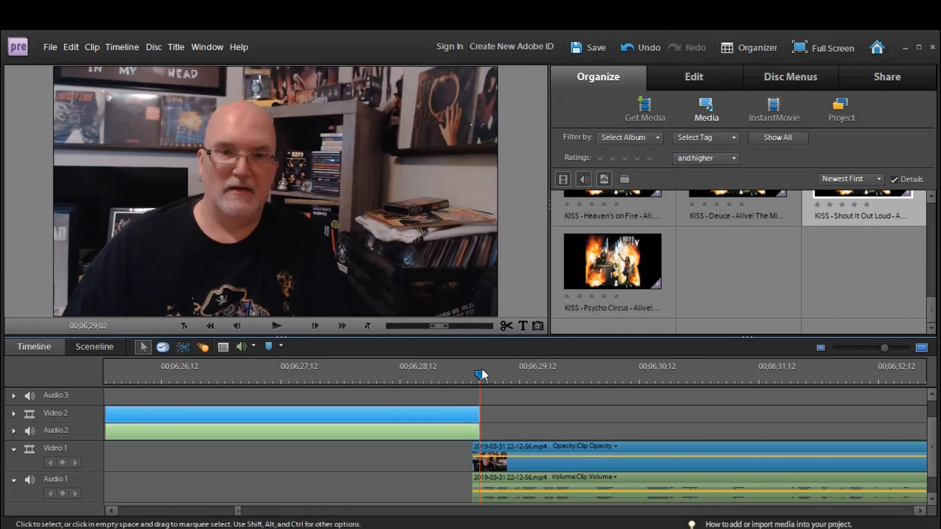
# - Show the video transitions in the Dissolve category and select Cross Dissolve
pyautogui.click(681, 75)
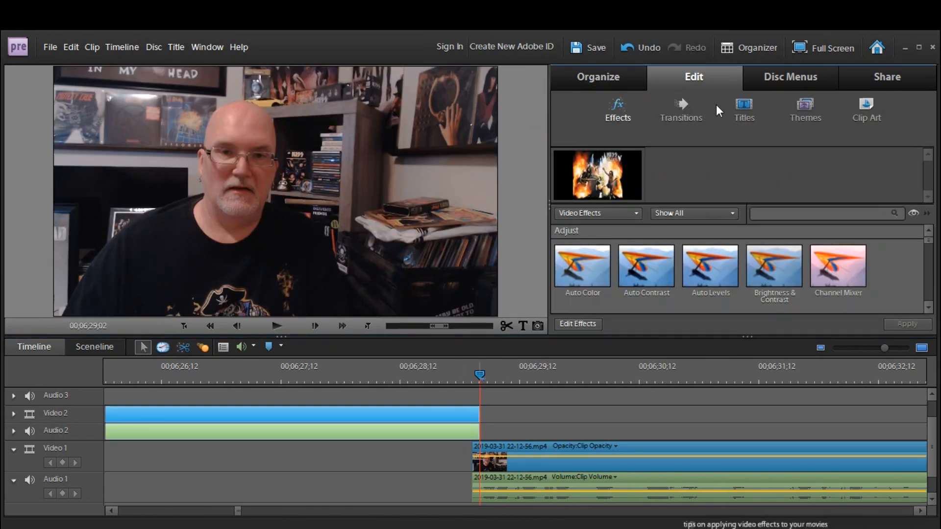
pyautogui.click(695, 109)
pyautogui.click(672, 136)
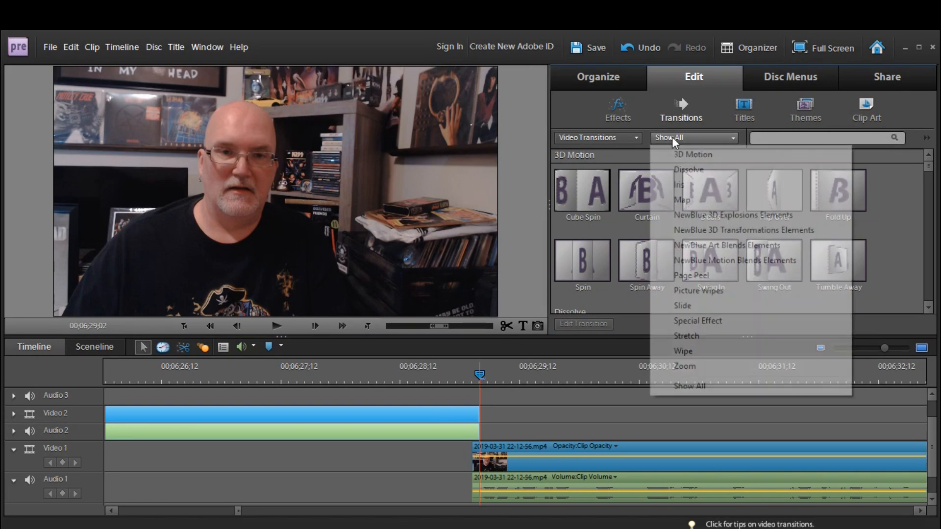
pyautogui.click(677, 170)
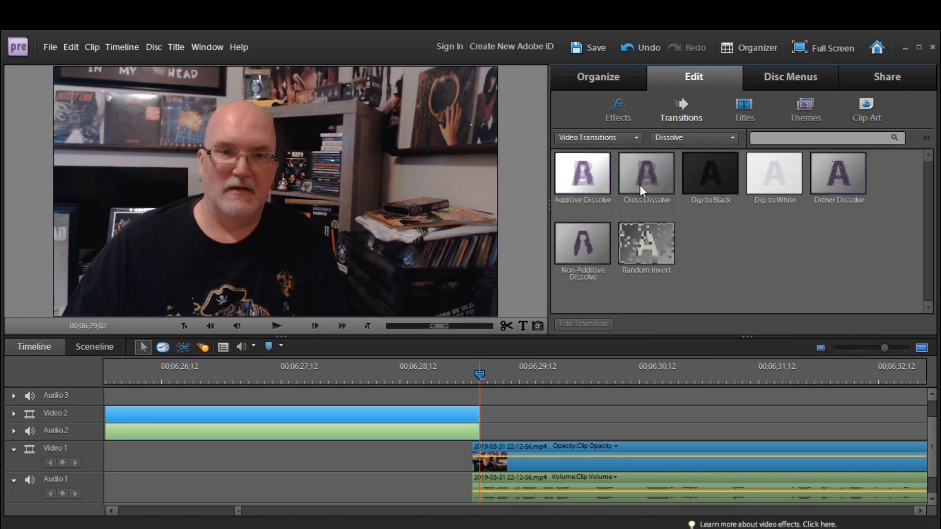
pyautogui.moveTo(640, 184)
pyautogui.mouseDown()
pyautogui.moveTo(480, 409)
pyautogui.moveTo(488, 420)
pyautogui.moveTo(646, 183)
pyautogui.mouseUp()
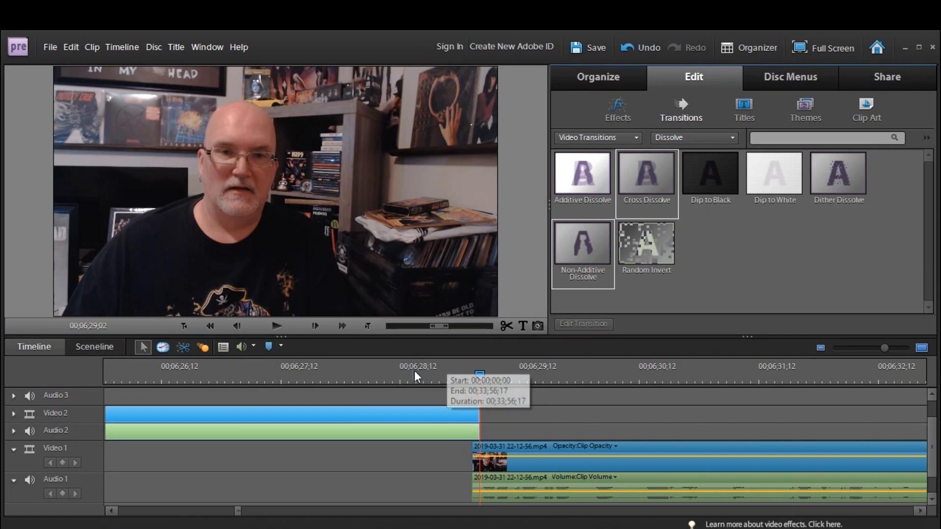
# - Play the cut from the trimmed Shout It Out Loud clip to the talking-head footage
pyautogui.click(414, 370)
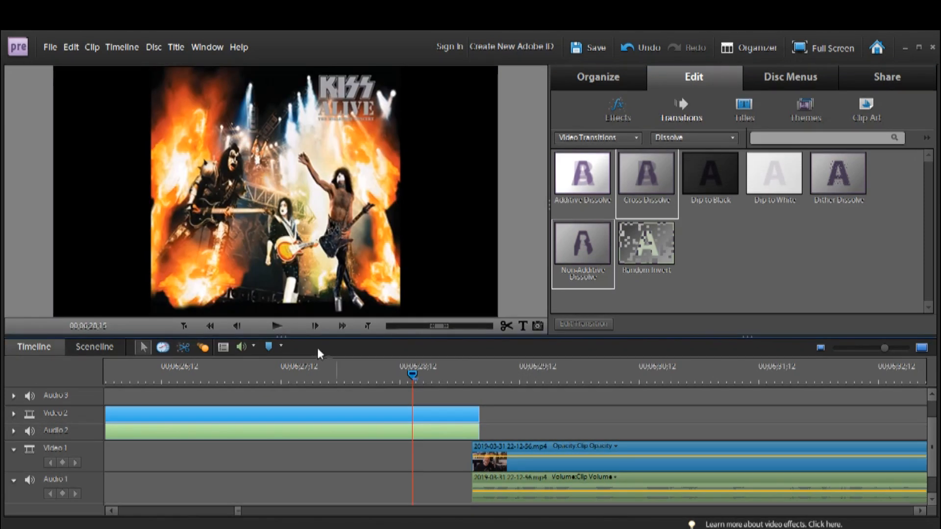
pyautogui.click(271, 325)
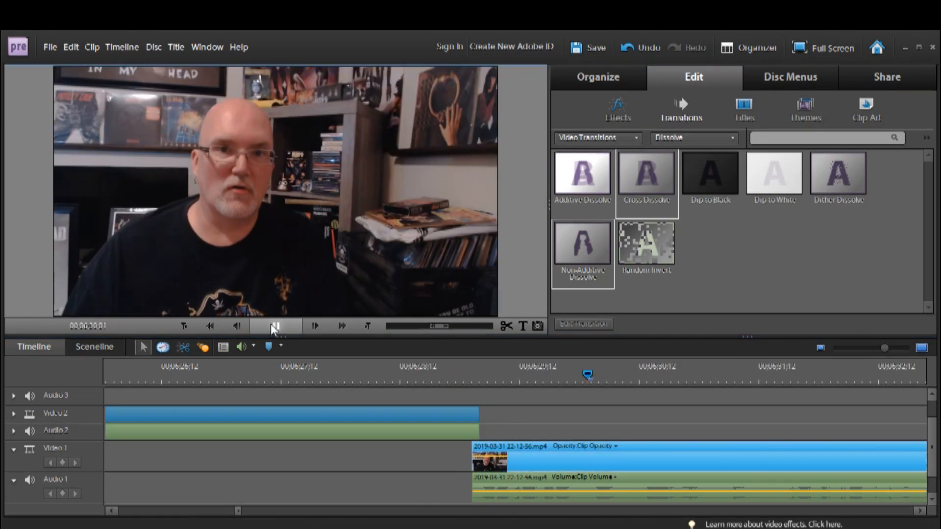
pyautogui.click(288, 370)
pyautogui.click(285, 331)
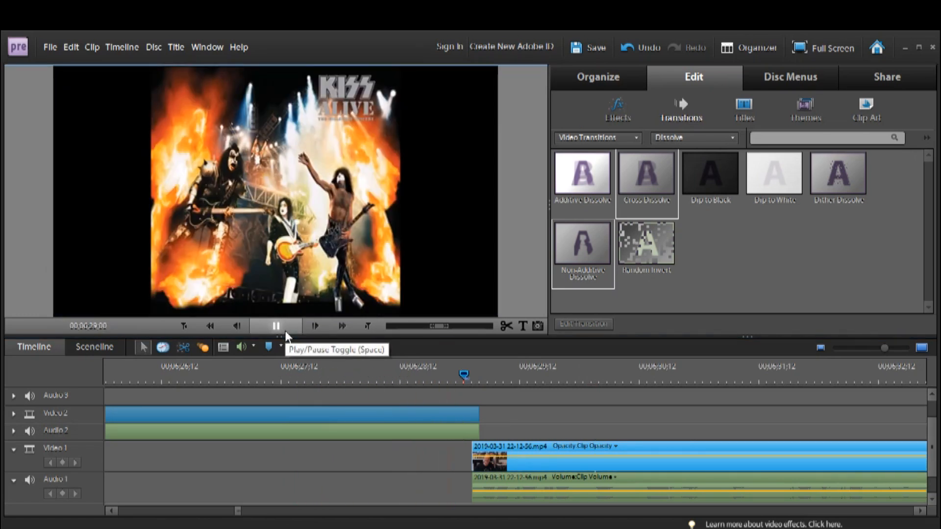
pyautogui.click(285, 331)
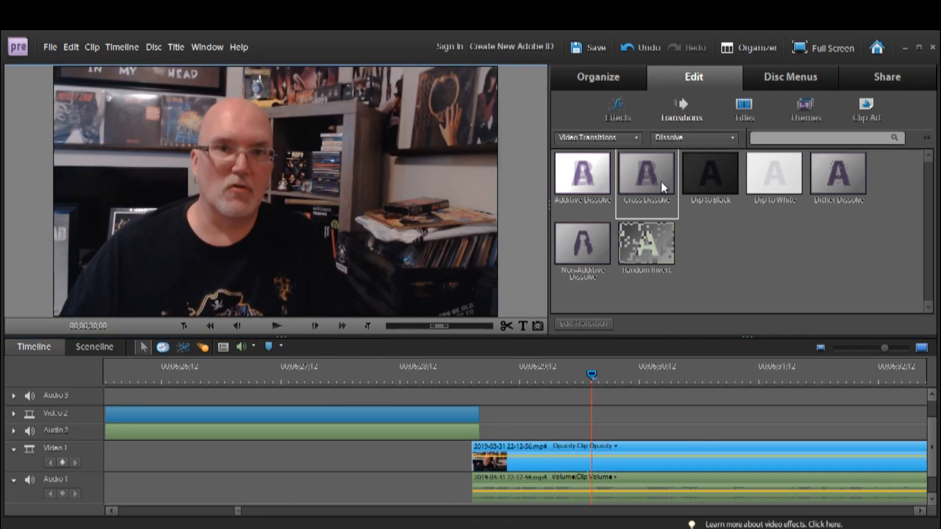
# - Apply a Cross Dissolve to the end of the Shout It Out Loud clip and fade out its audio
pyautogui.moveTo(660, 181); pyautogui.dragTo(471, 418)
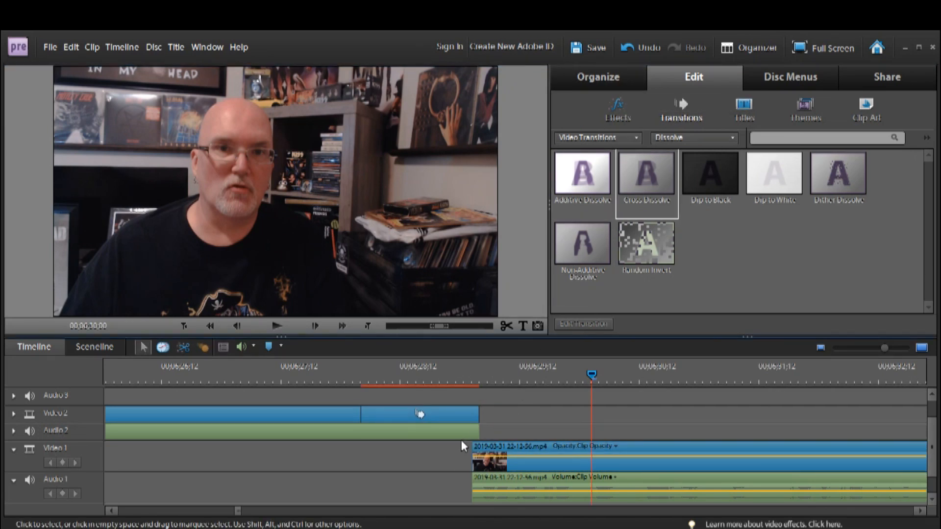
pyautogui.rightClick(459, 433)
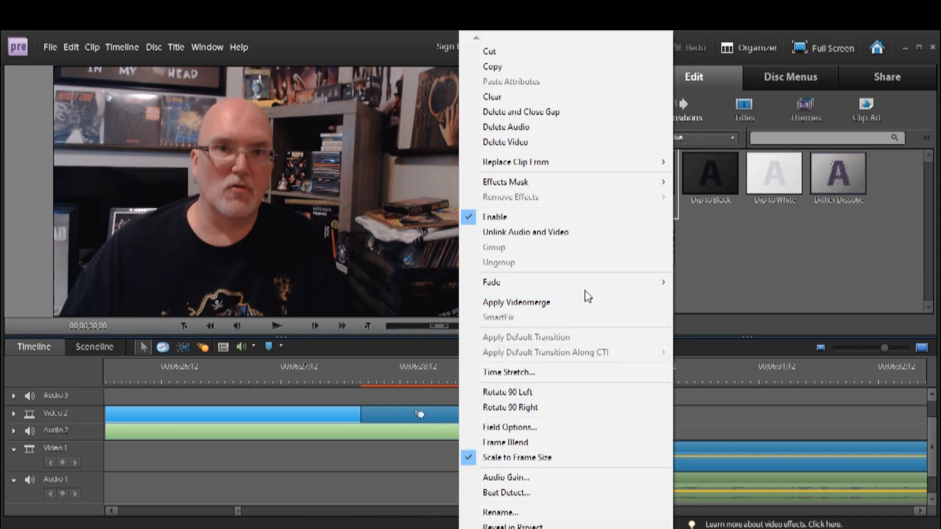
pyautogui.moveTo(591, 285)
pyautogui.click(699, 333)
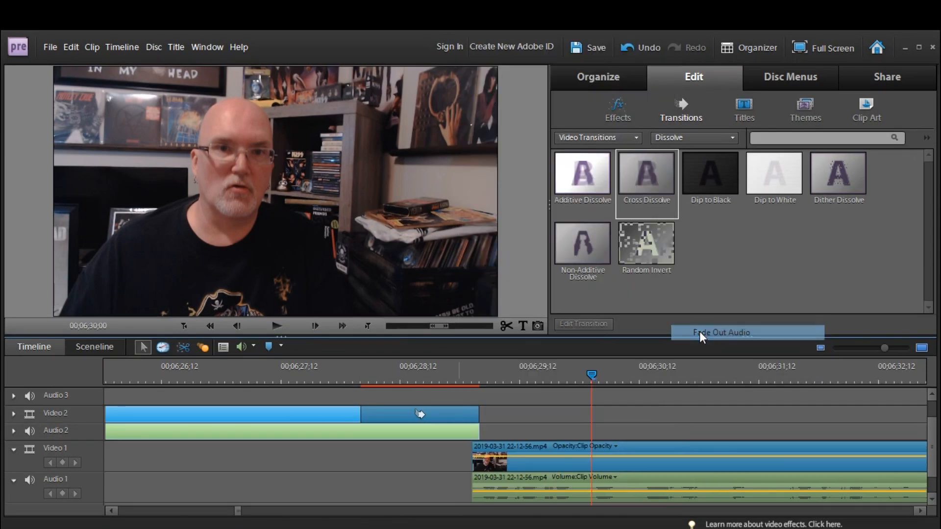
pyautogui.click(273, 326)
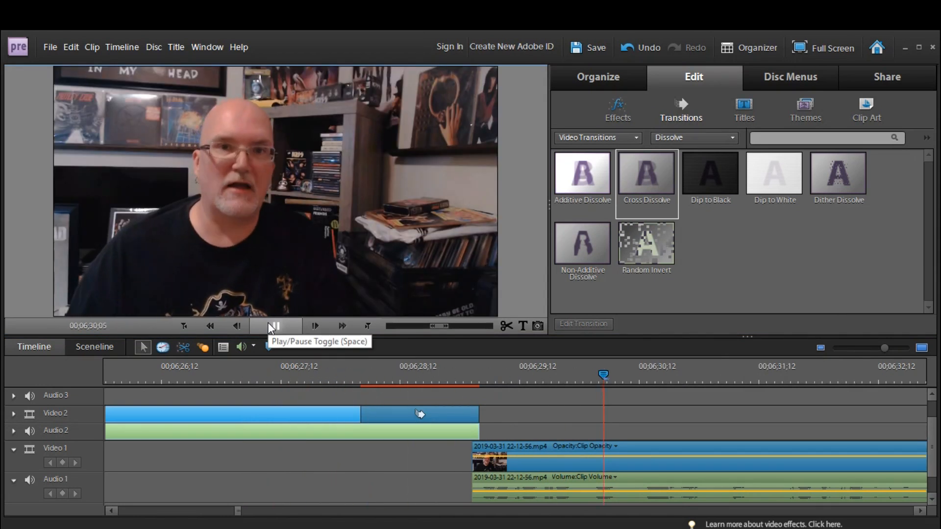
pyautogui.click(270, 326)
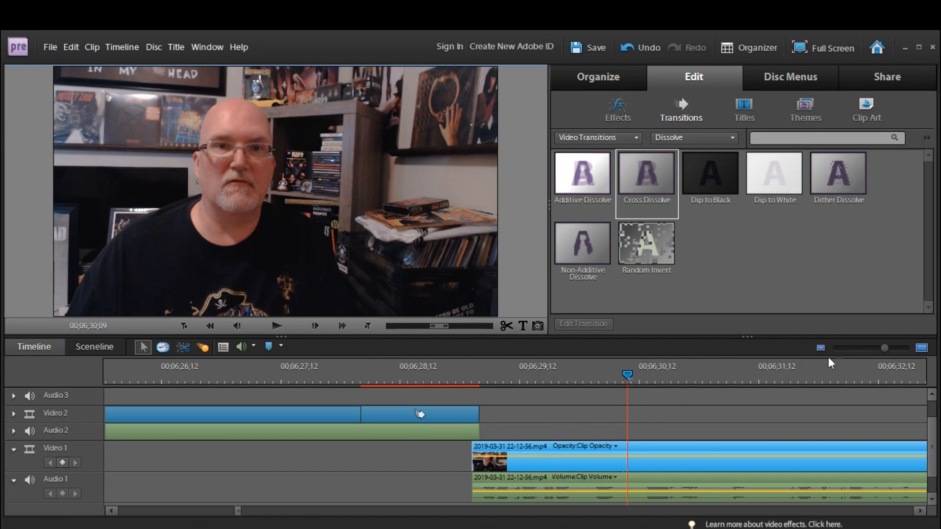
# - Play the cut from the talking-head footage into the start of the Shout It Out Loud clip
pyautogui.click(870, 342)
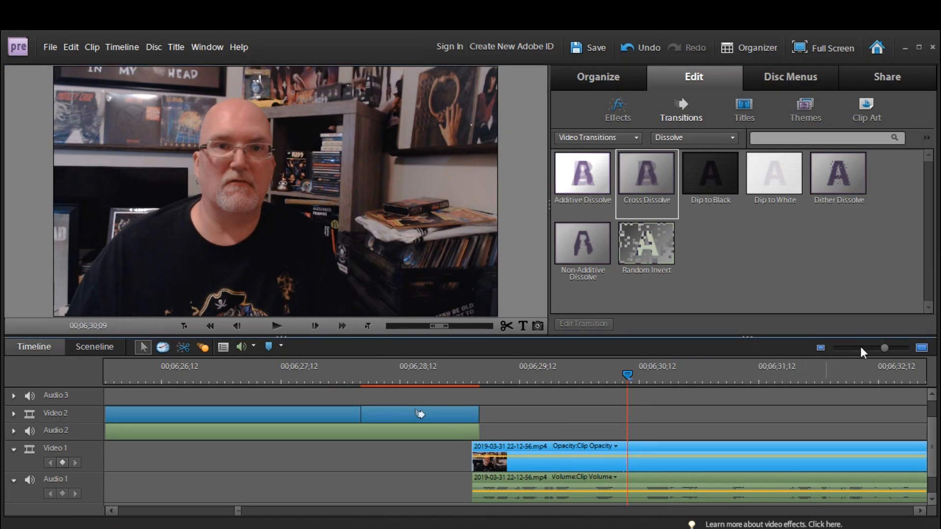
pyautogui.click(860, 348)
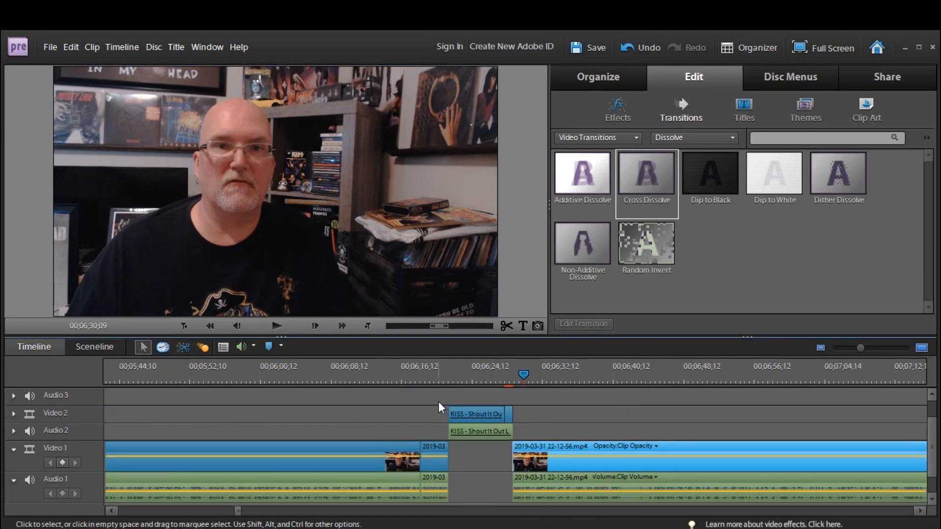
pyautogui.click(446, 376)
pyautogui.click(422, 373)
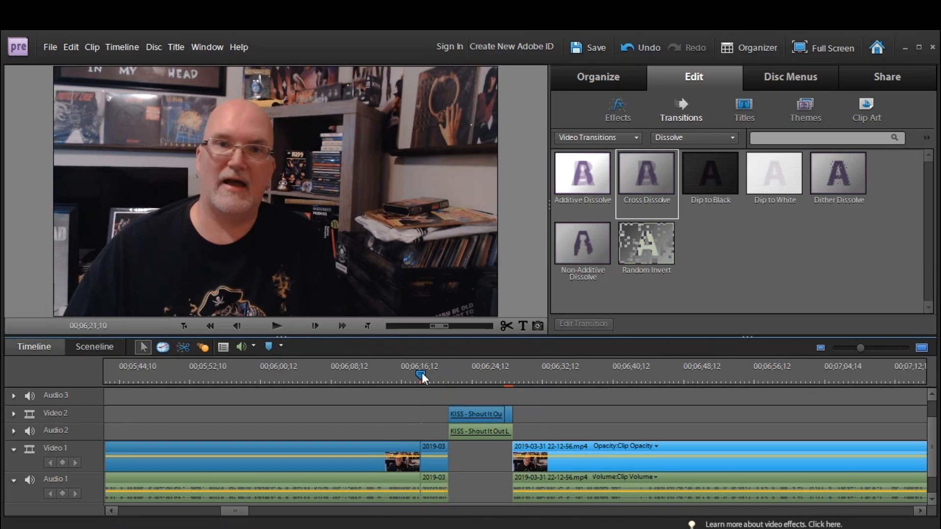
pyautogui.click(273, 326)
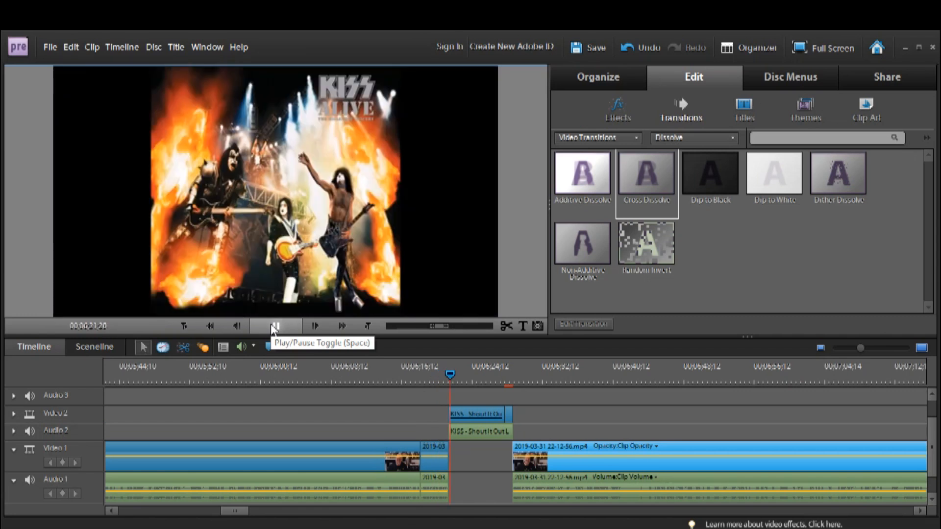
pyautogui.click(272, 327)
# - Play the talking-head footage from the end of the Shout It Out Loud clip at 00;06;29;02
pyautogui.moveTo(462, 375); pyautogui.dragTo(522, 372)
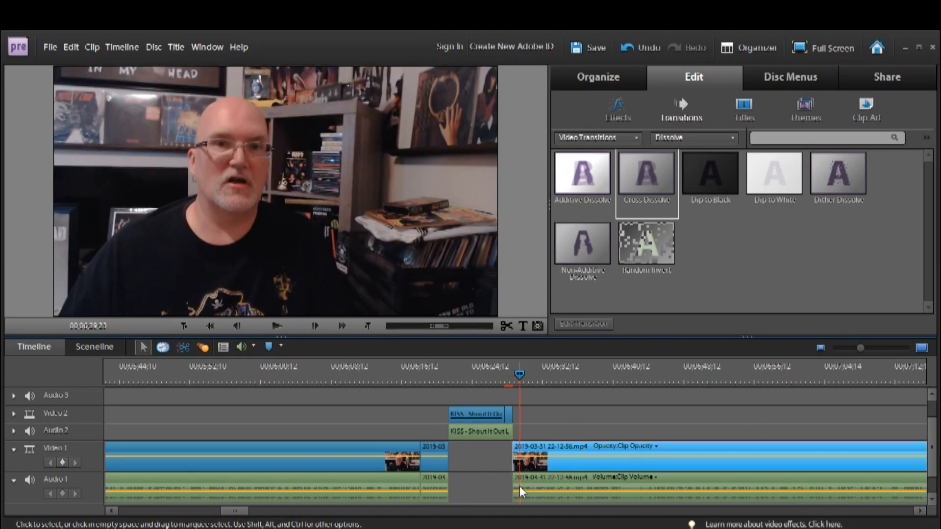
pyautogui.moveTo(873, 347); pyautogui.dragTo(901, 350)
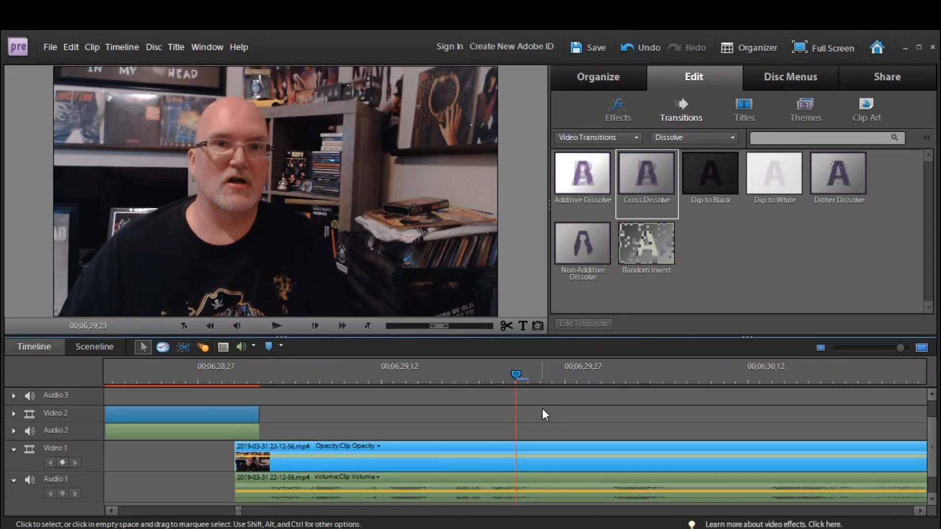
pyautogui.moveTo(251, 363); pyautogui.dragTo(263, 374)
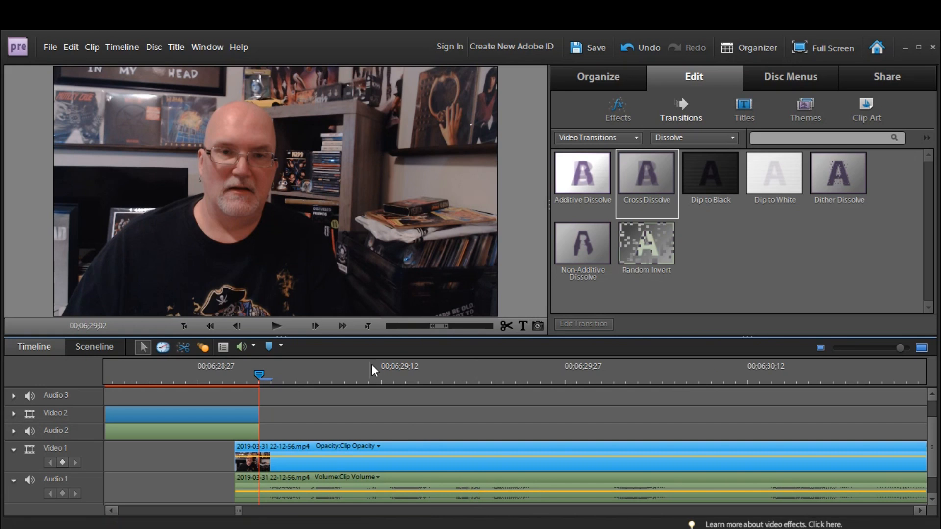
pyautogui.click(277, 328)
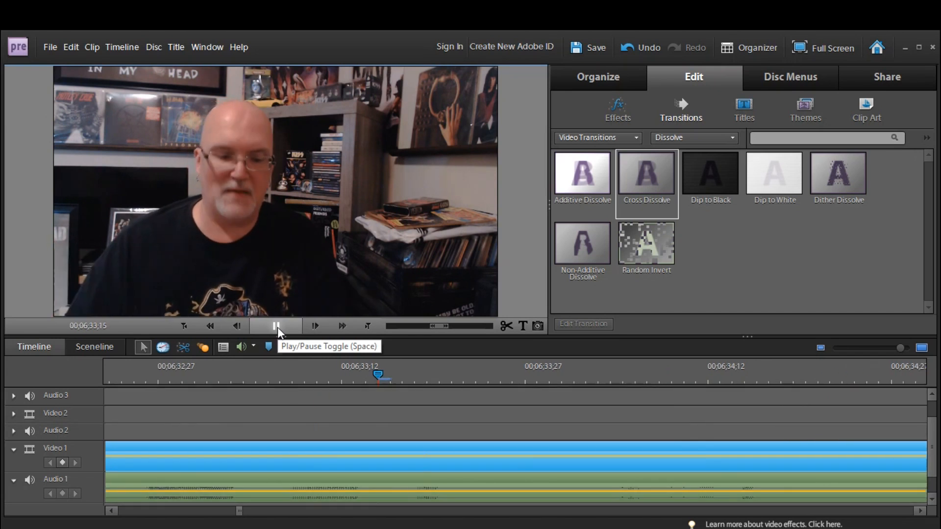
pyautogui.click(278, 327)
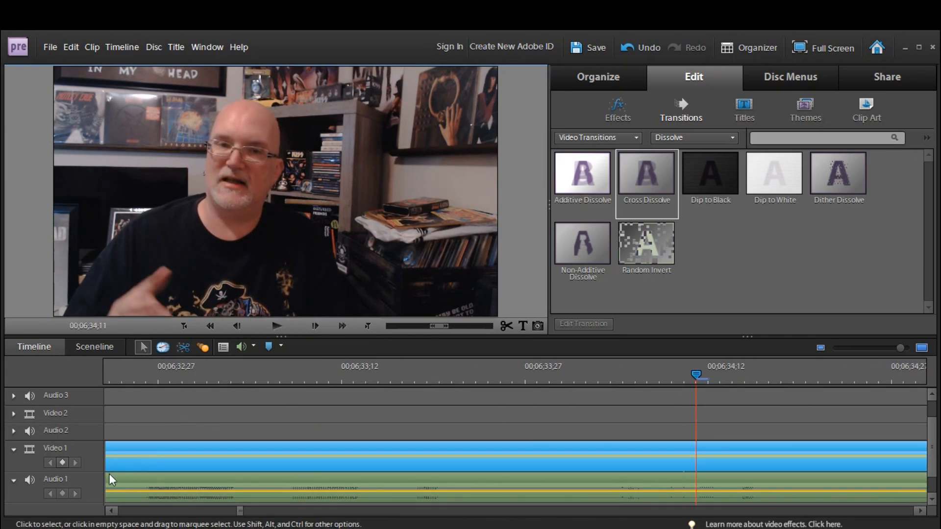
# - Set the timeline track size to Large
pyautogui.rightClick(93, 484)
pyautogui.moveTo(153, 455)
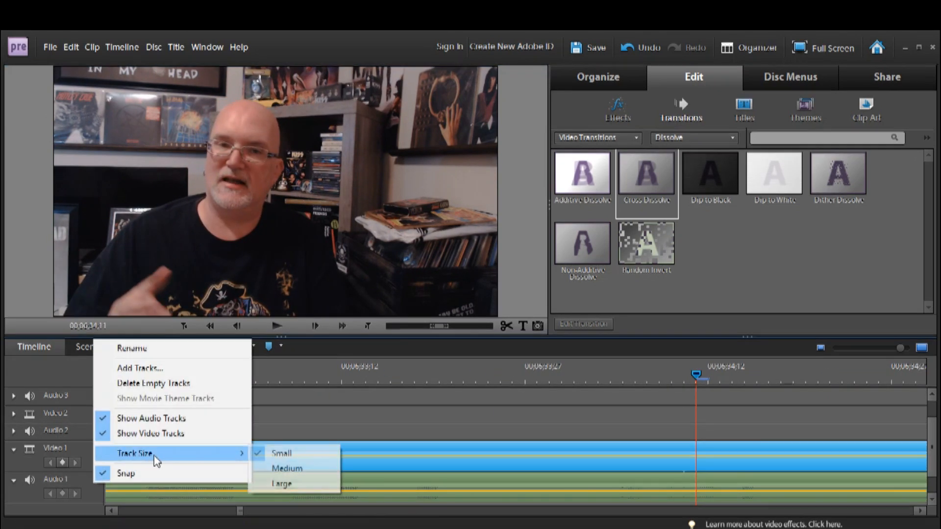
pyautogui.click(274, 486)
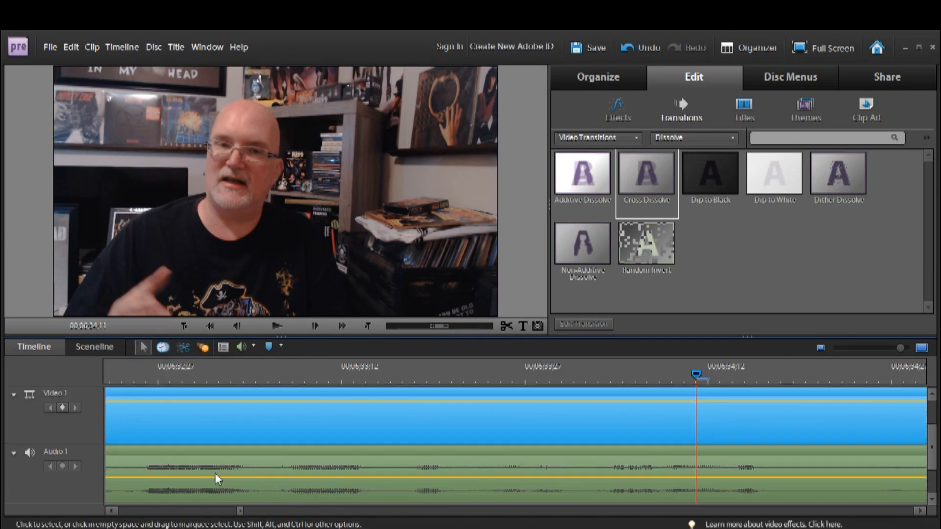
# - Play the talking-head footage from just after 00;06;31;12 while checking its enlarged audio waveform
pyautogui.moveTo(892, 350); pyautogui.dragTo(889, 348)
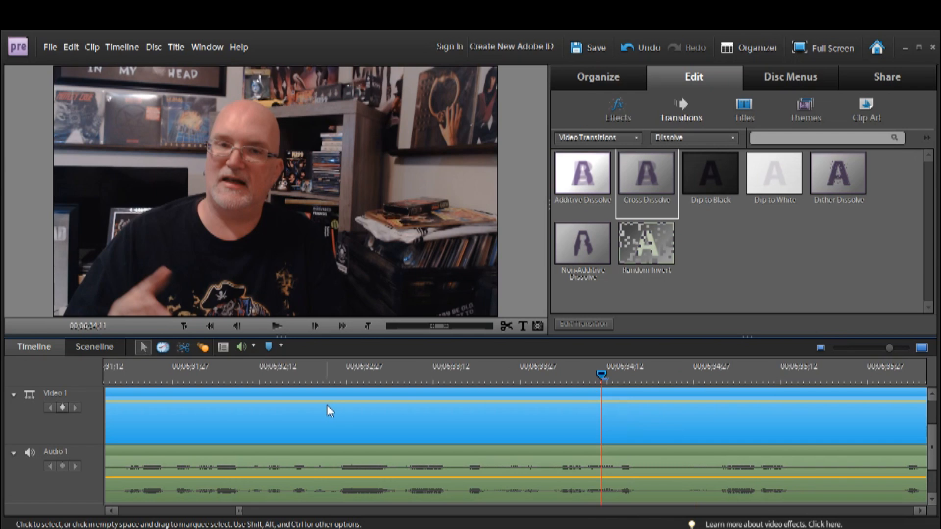
pyautogui.click(114, 394)
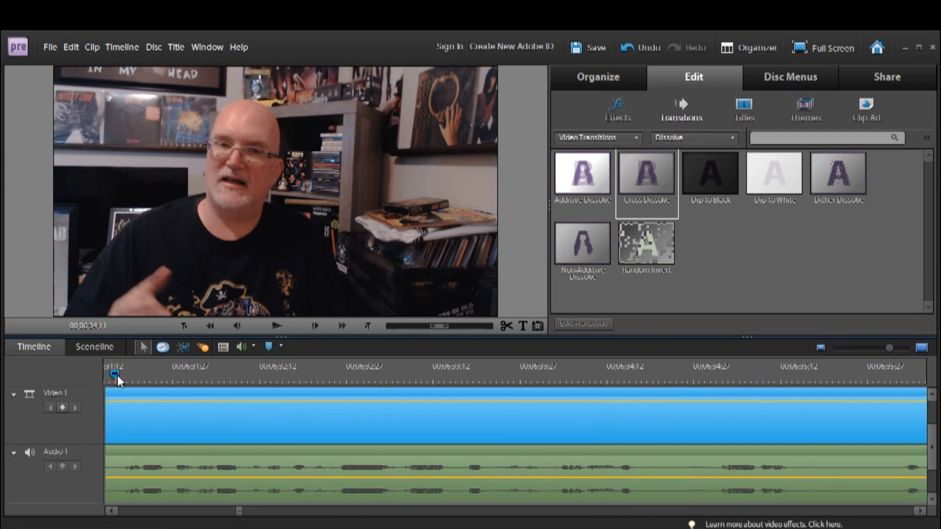
pyautogui.click(269, 328)
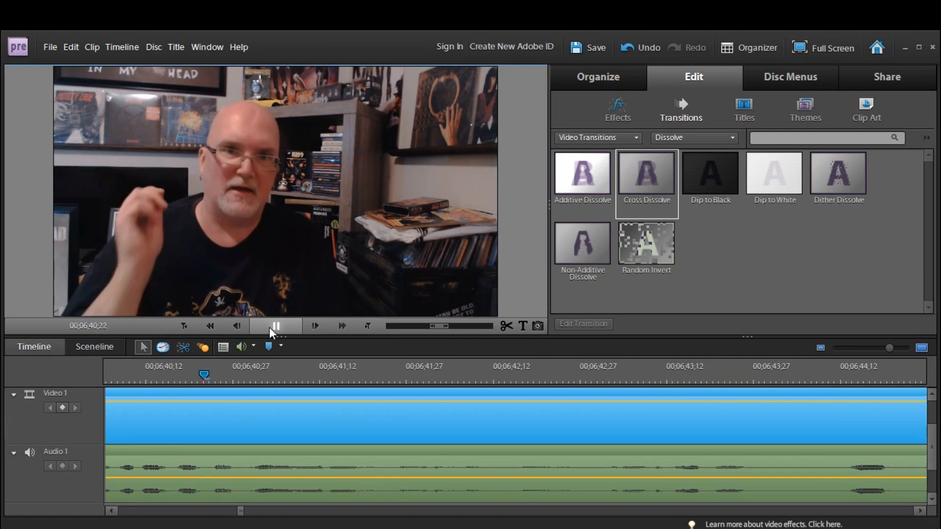
pyautogui.click(275, 327)
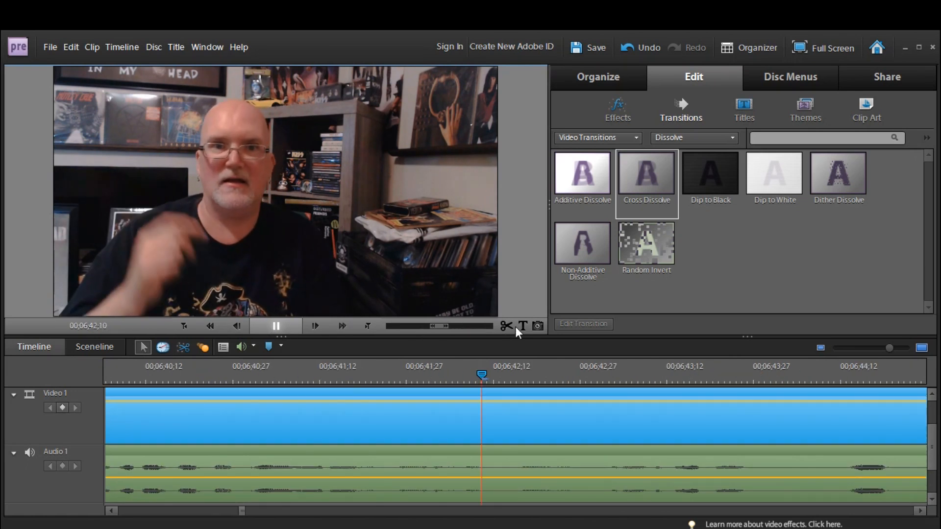
# - Show a wider span of the timeline and set the track size back to Small
pyautogui.click(867, 347)
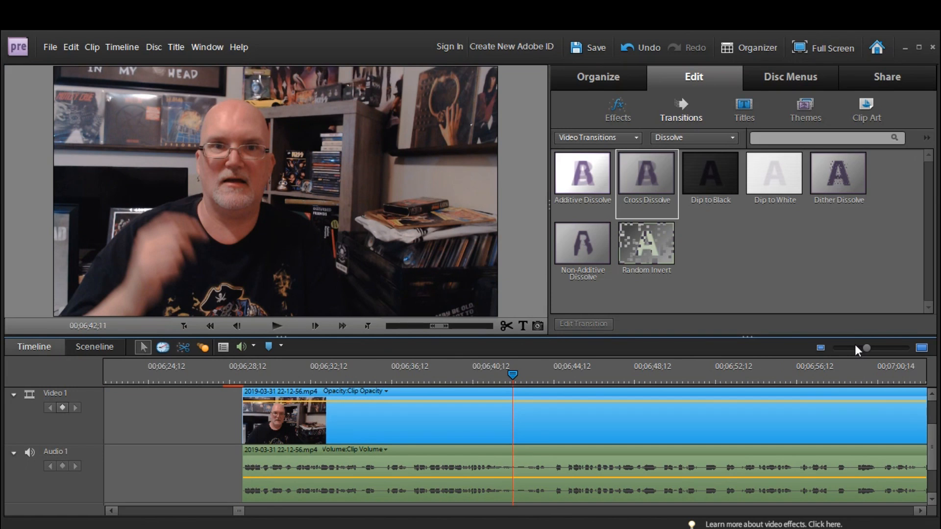
pyautogui.click(851, 347)
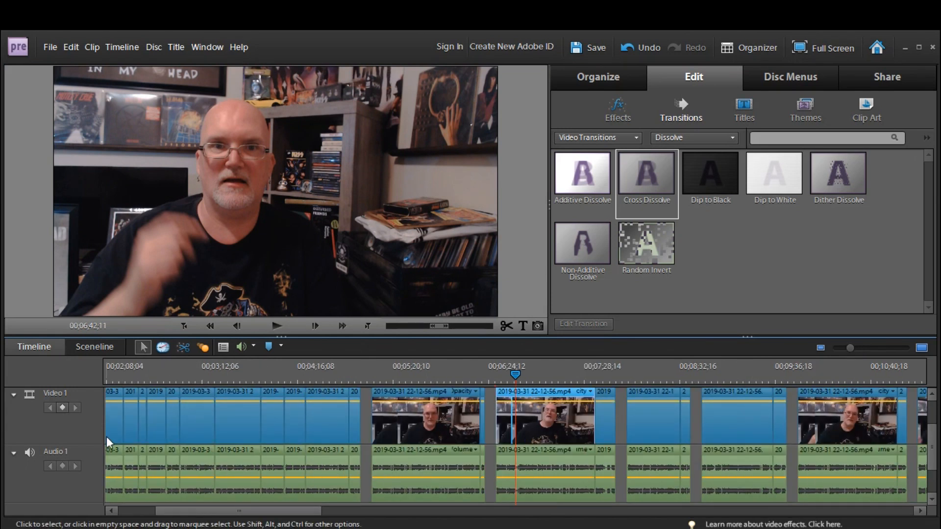
pyautogui.rightClick(96, 462)
pyautogui.moveTo(161, 429)
pyautogui.click(265, 427)
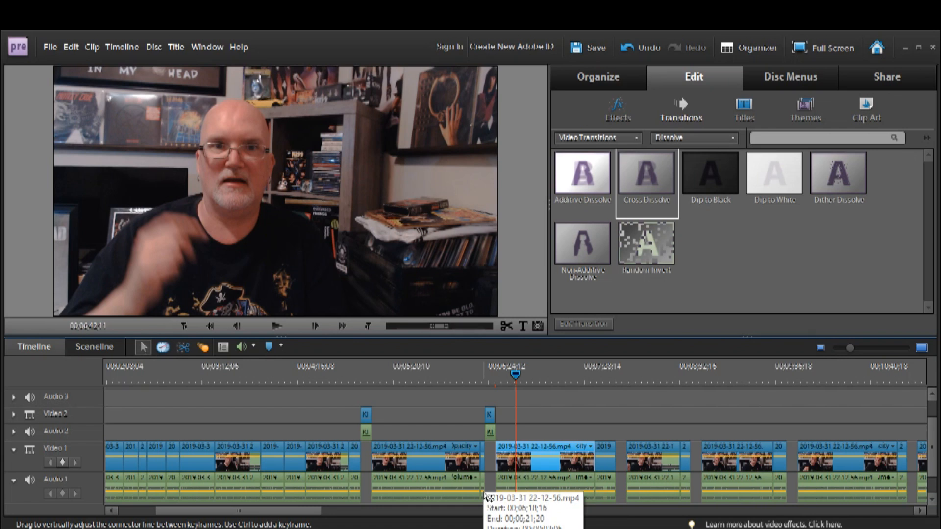
# - Play the talking-head footage from 00;07;34;05 and again from 00;07;46;18 into the next empty gap
pyautogui.click(604, 373)
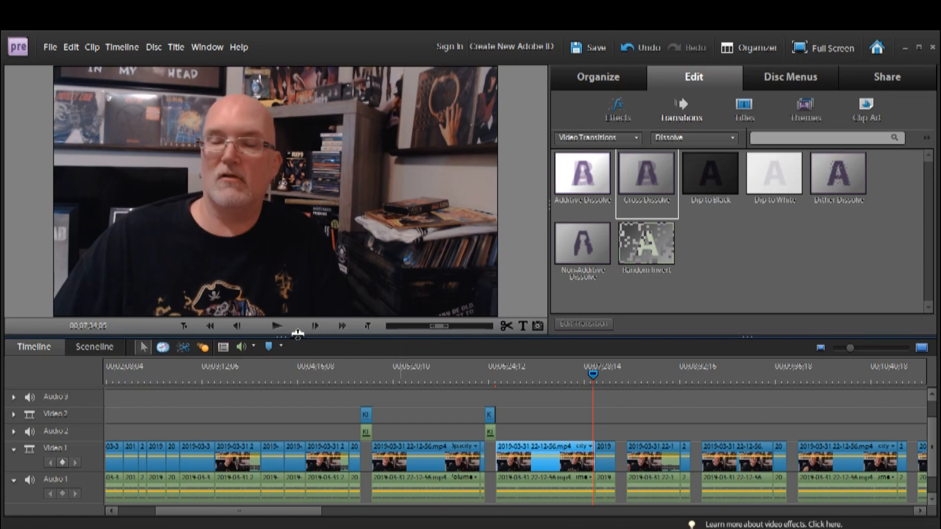
pyautogui.click(277, 327)
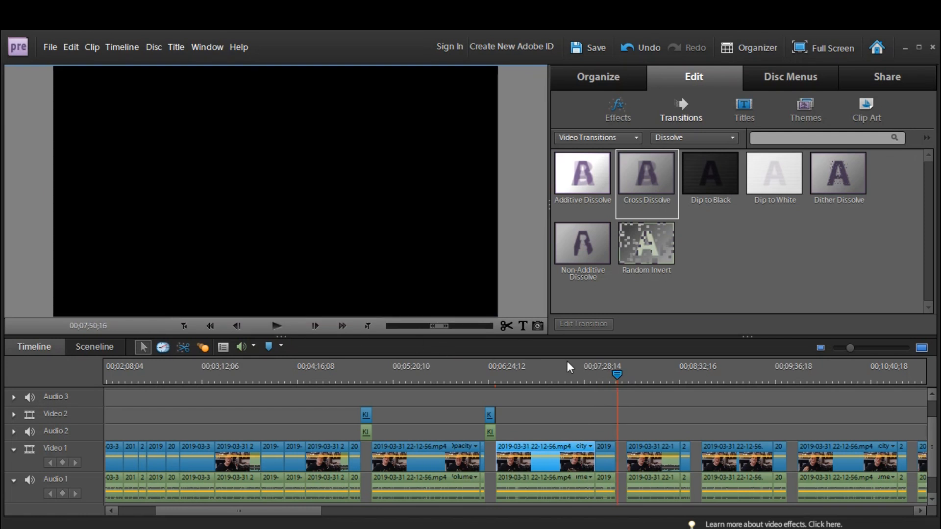
pyautogui.moveTo(612, 371); pyautogui.dragTo(611, 370)
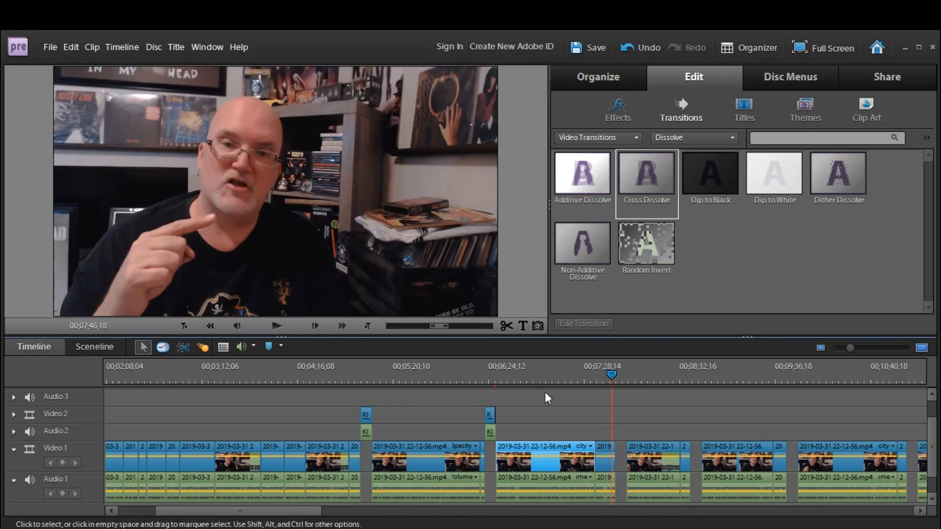
pyautogui.click(271, 325)
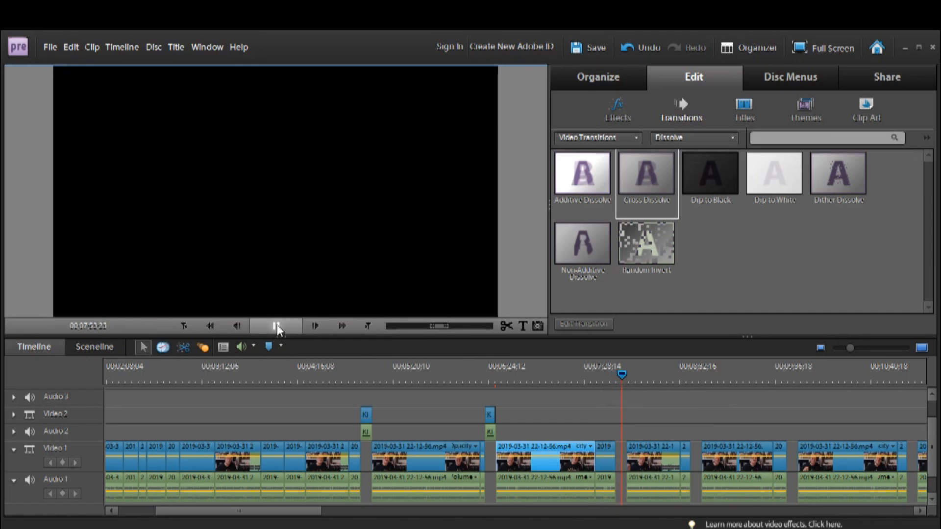
pyautogui.click(277, 325)
# - Add the KISS - Deuce media clip to the Video 2 and Audio 2 tracks, overlapping the next gap in the talking-head footage
pyautogui.click(615, 80)
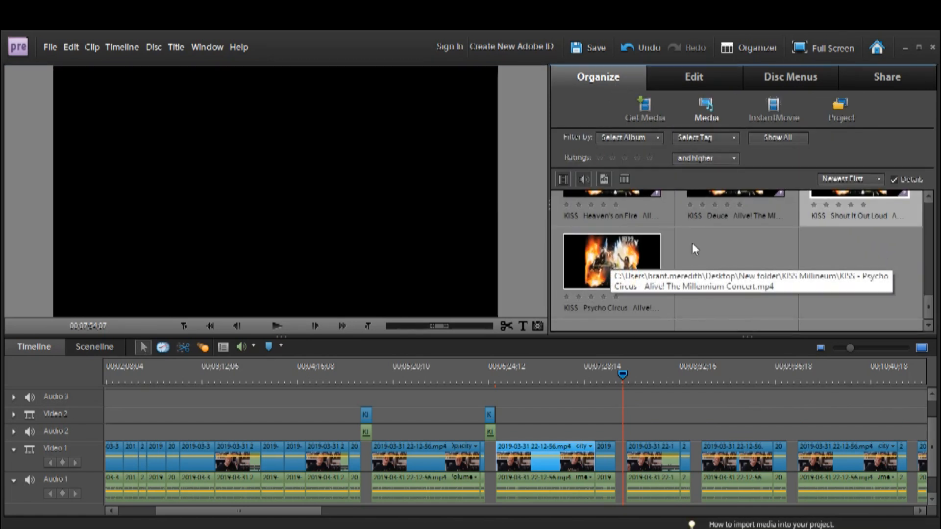
pyautogui.click(742, 200)
pyautogui.moveTo(742, 201); pyautogui.dragTo(552, 408)
# - Play the Deuce clip around the gap to find the start of the excerpt at 00;07;51;08
pyautogui.moveTo(618, 374); pyautogui.dragTo(614, 374)
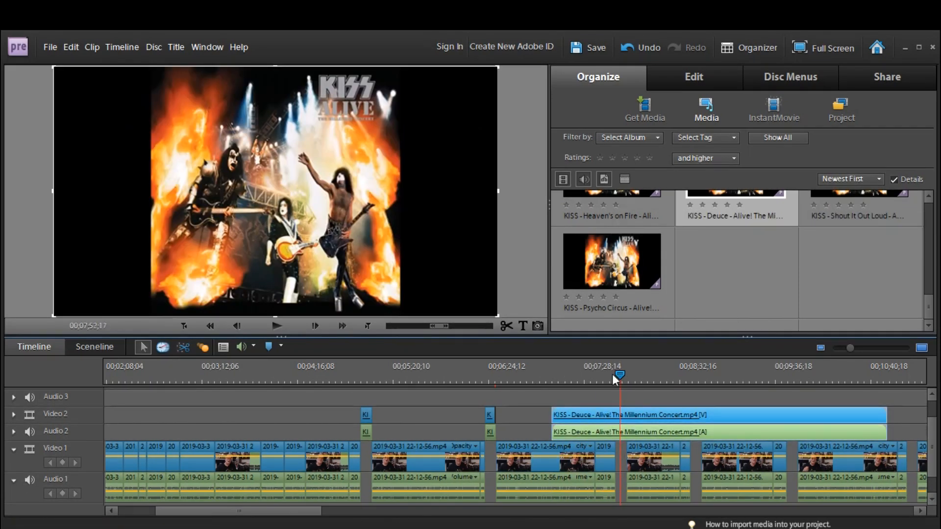
pyautogui.click(277, 325)
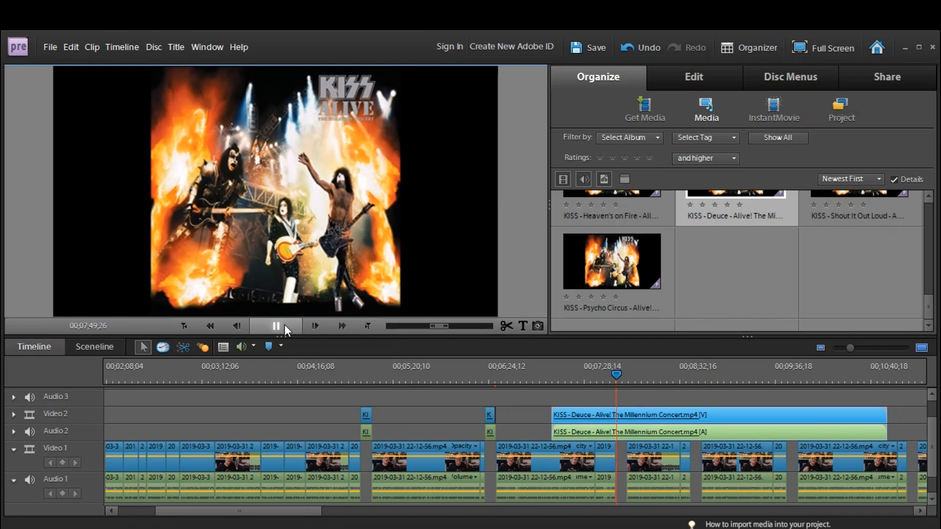
pyautogui.click(284, 324)
pyautogui.moveTo(620, 375); pyautogui.dragTo(612, 375)
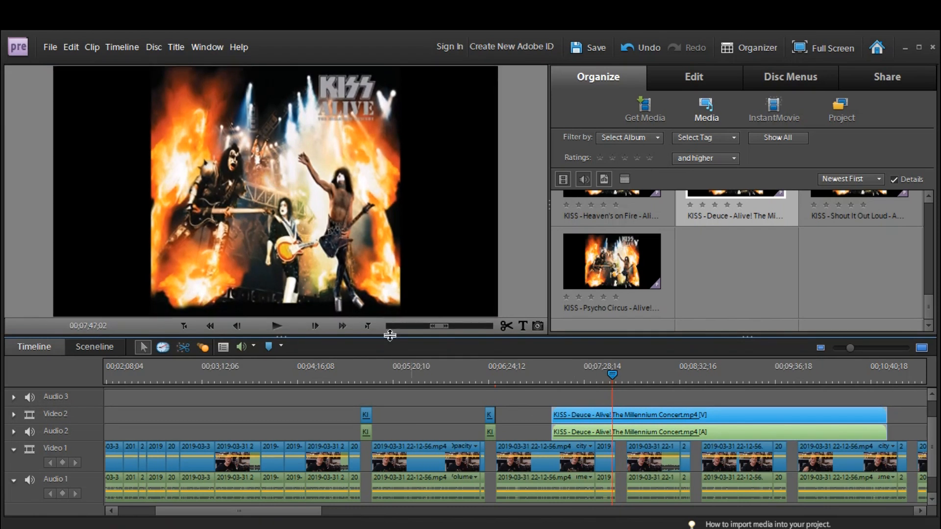
pyautogui.click(275, 329)
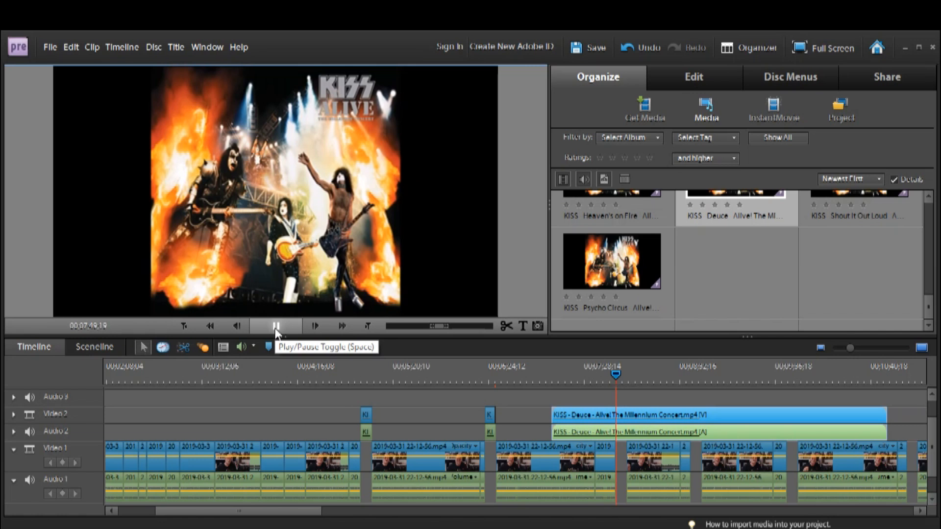
pyautogui.click(280, 328)
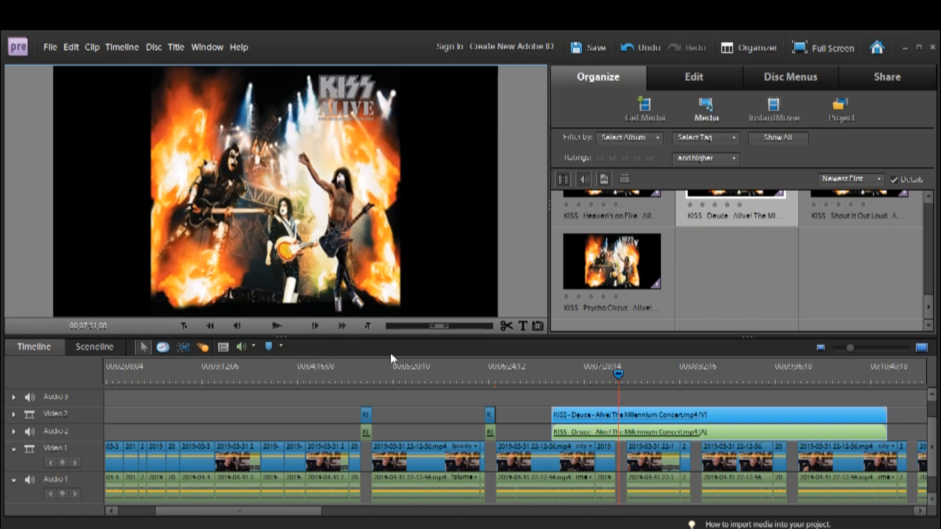
# - Split the Deuce clip at 00;07;51;08 and clear the part before the split
pyautogui.click(506, 326)
pyautogui.click(560, 414)
pyautogui.rightClick(561, 414)
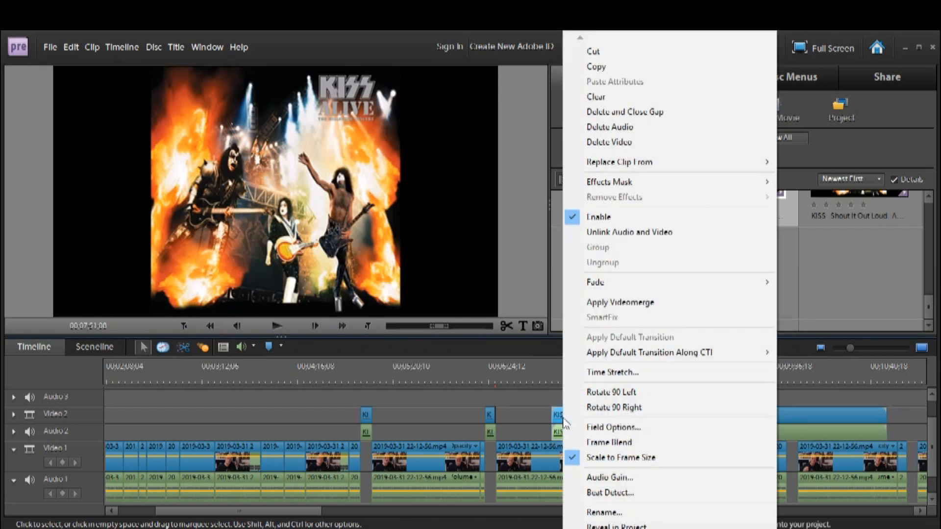
pyautogui.click(593, 97)
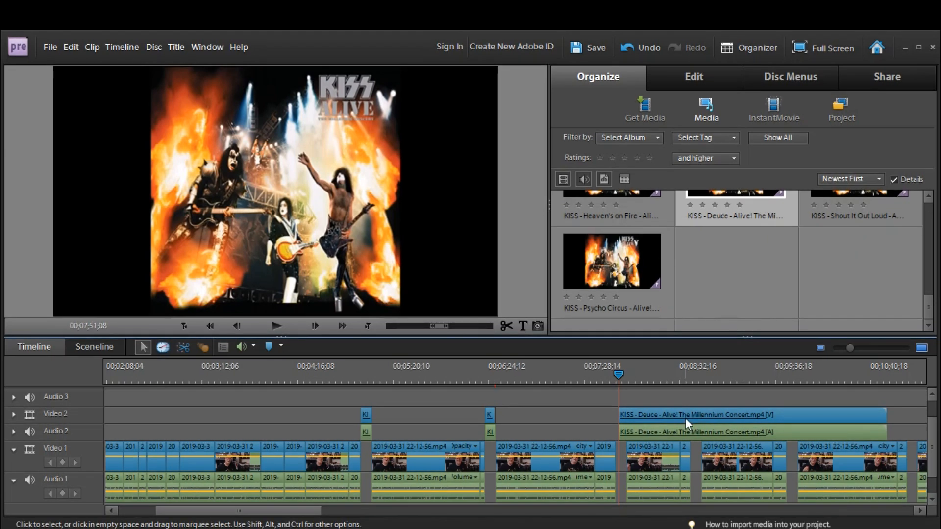
# - Move the trimmed Deuce clip so it starts at the beginning of the gap, where the talking-head footage ends
pyautogui.click(871, 348)
pyautogui.moveTo(706, 413); pyautogui.dragTo(634, 417)
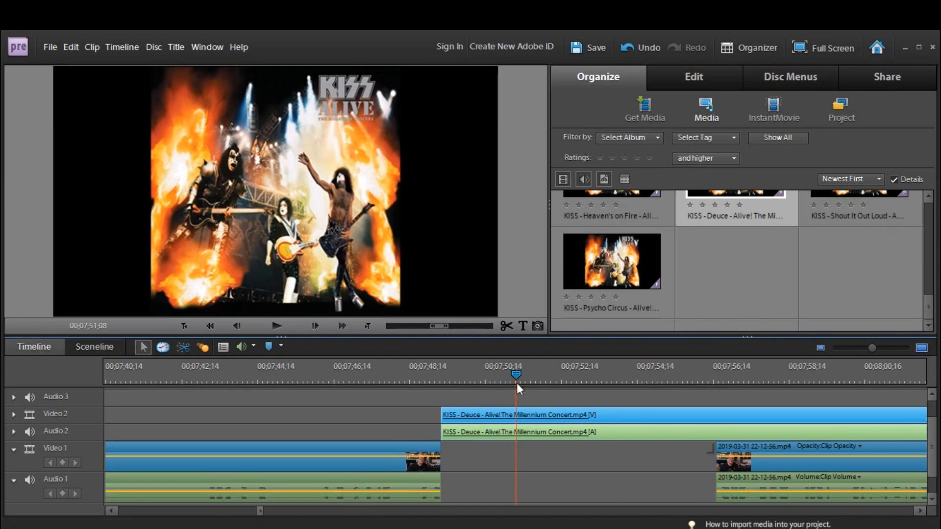
# - Play the cut from the talking-head footage into the Deuce clip, starting at 00;07;49;03 just before the gap
pyautogui.moveTo(515, 373); pyautogui.dragTo(511, 373)
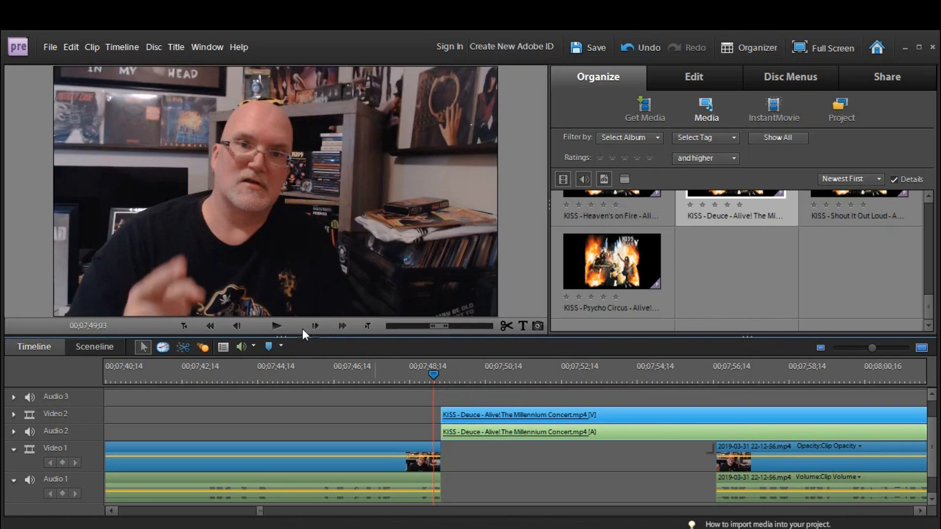
pyautogui.click(277, 326)
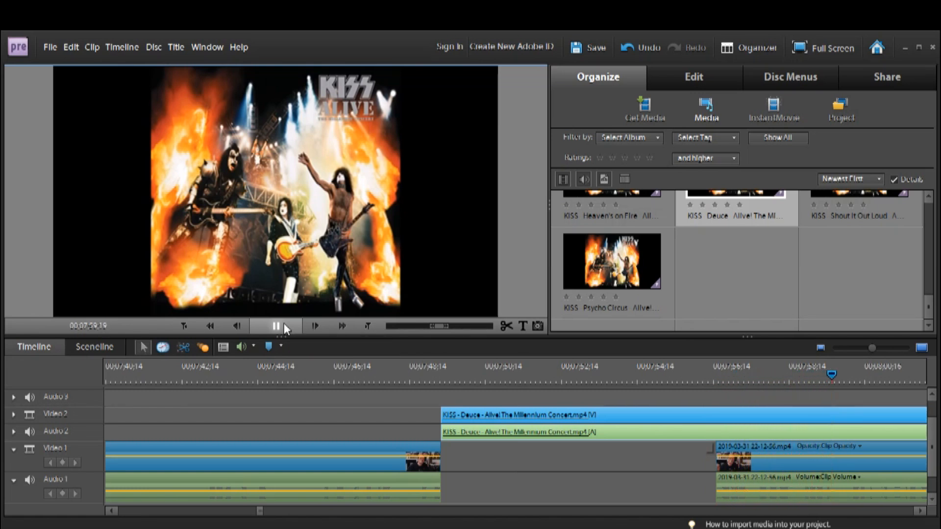
pyautogui.click(278, 326)
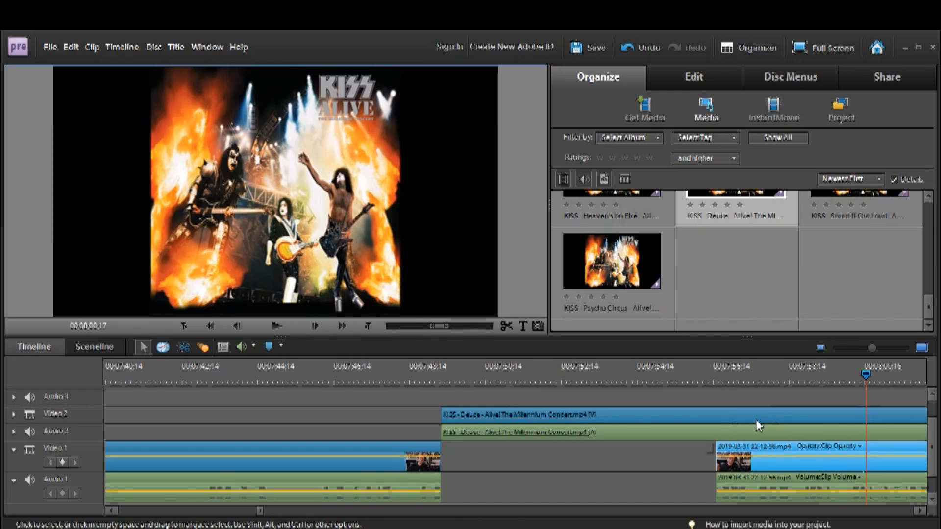
pyautogui.click(435, 375)
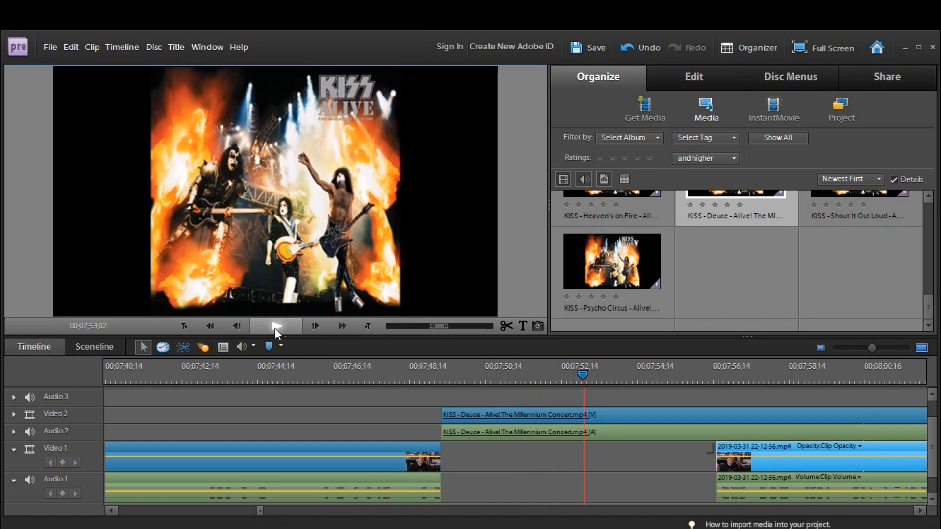
# - Split the Deuce clip at 00;07;53;02, clear the part before it and move the remainder to the start of the gap
pyautogui.click(513, 411)
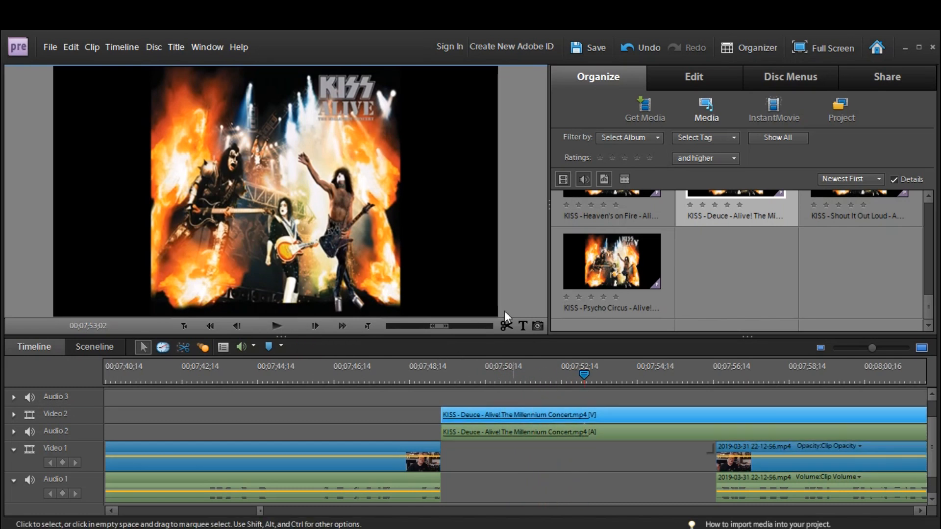
pyautogui.click(506, 326)
pyautogui.rightClick(496, 415)
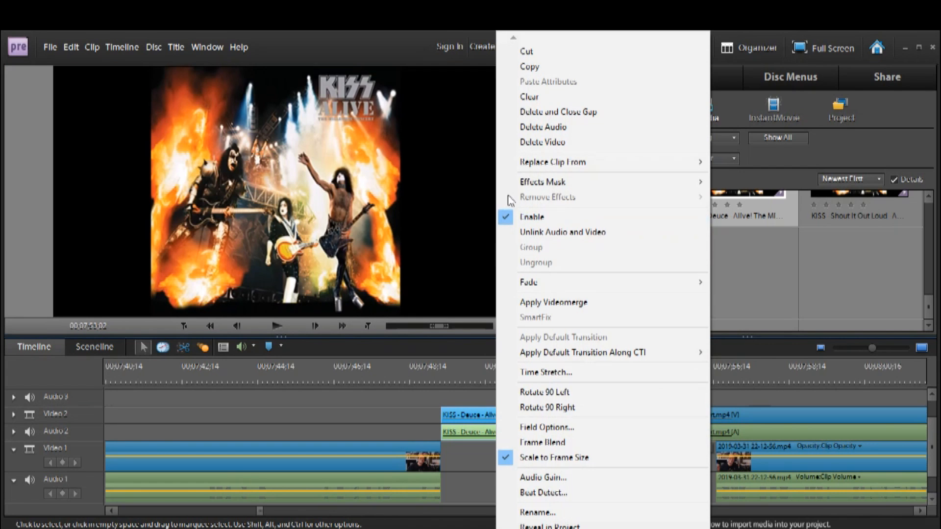
pyautogui.click(539, 95)
pyautogui.moveTo(617, 425); pyautogui.dragTo(478, 411)
# - Play the shortened Deuce clip from 00;07;49;02, just before the gap, to where the talking-head footage resumes
pyautogui.moveTo(444, 379); pyautogui.dragTo(431, 378)
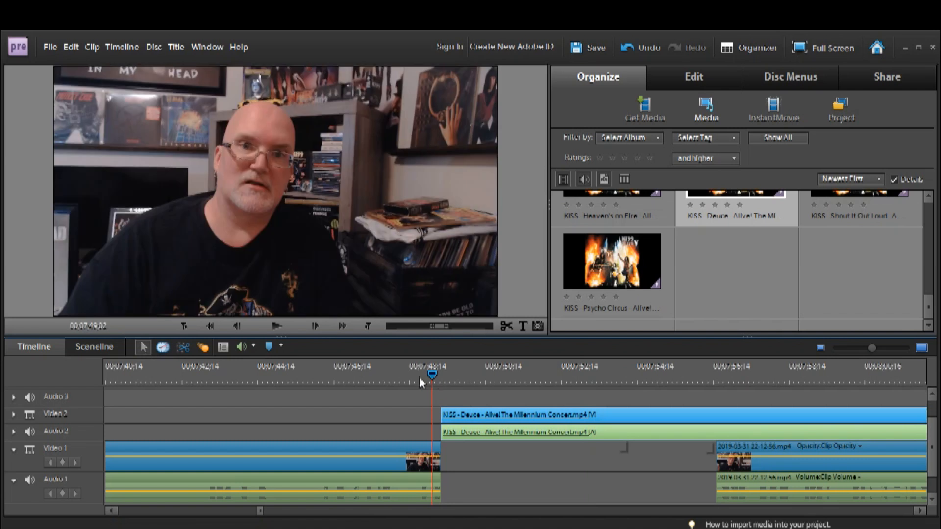
pyautogui.click(276, 326)
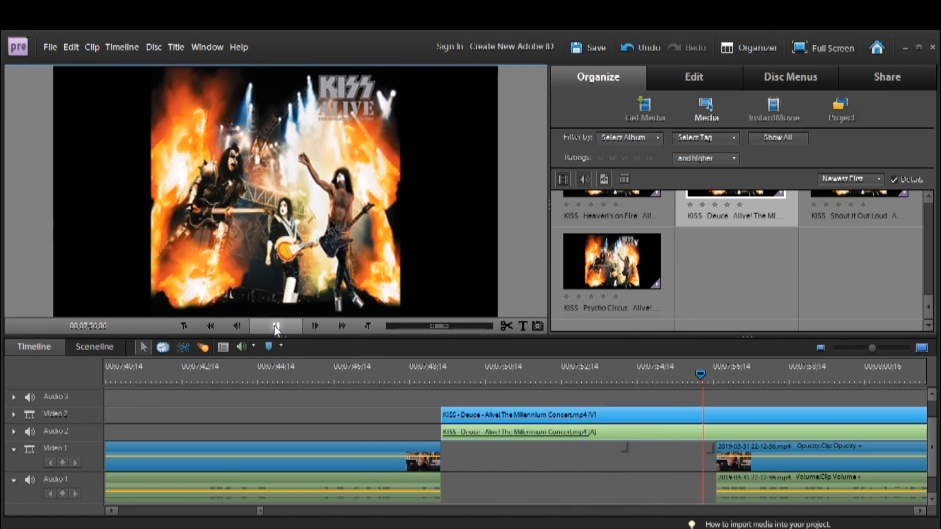
pyautogui.click(276, 326)
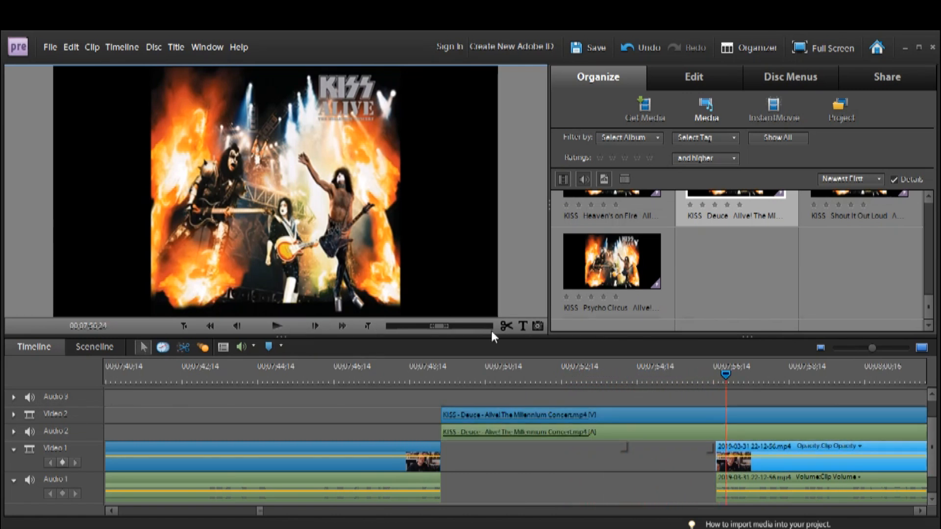
# - Split the Deuce clip at 00;07;56;20, just after the talking-head footage resumes, and clear the part after the split
pyautogui.click(876, 348)
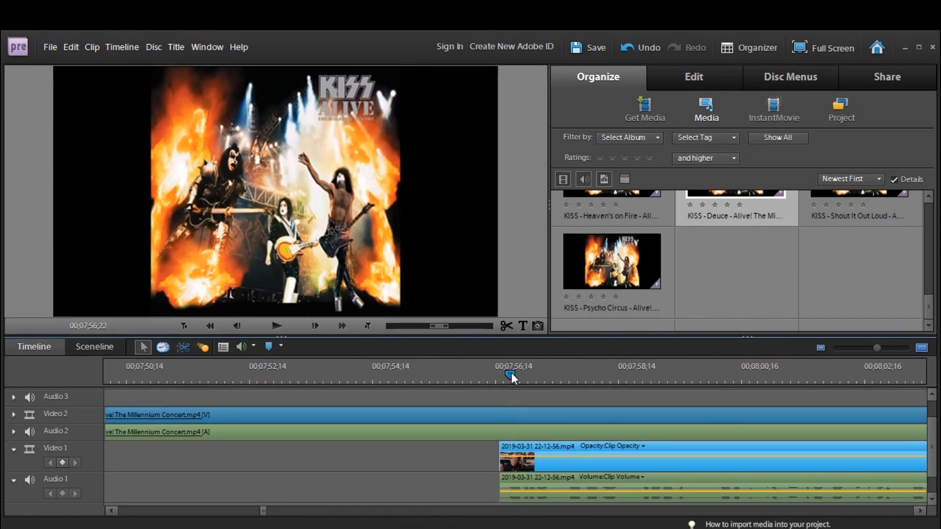
pyautogui.click(521, 417)
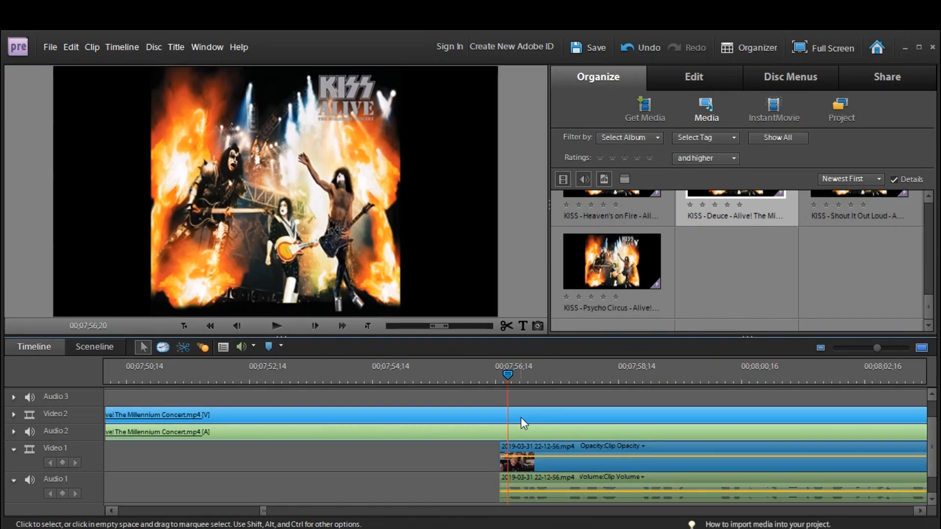
pyautogui.click(506, 325)
pyautogui.rightClick(530, 412)
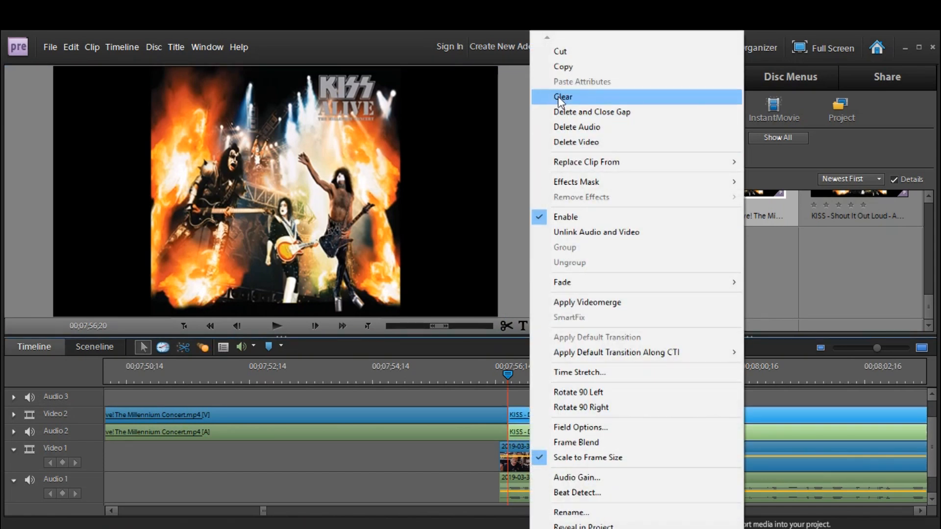
pyautogui.click(563, 96)
# - Finish the end of the Deuce clip with a Cross Dissolve and an audio fade-out, and save the project
pyautogui.click(703, 72)
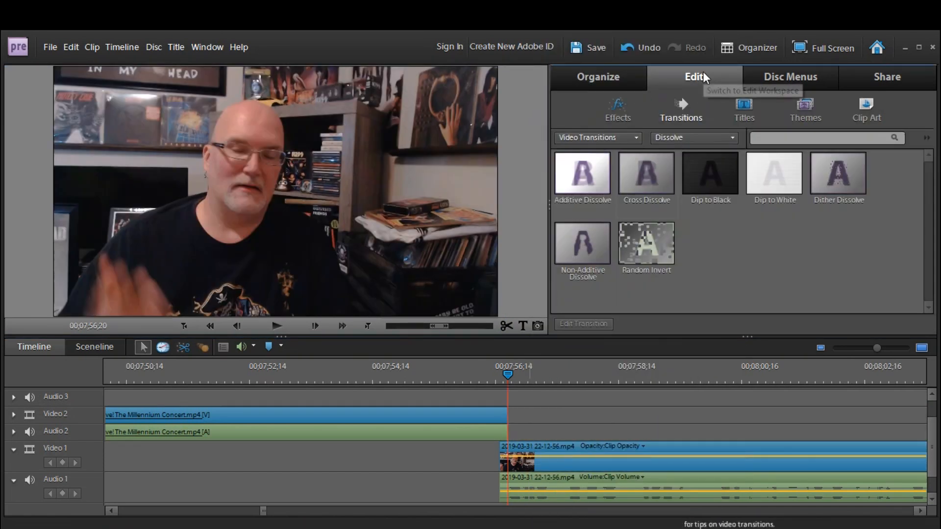
pyautogui.moveTo(648, 175); pyautogui.dragTo(501, 413)
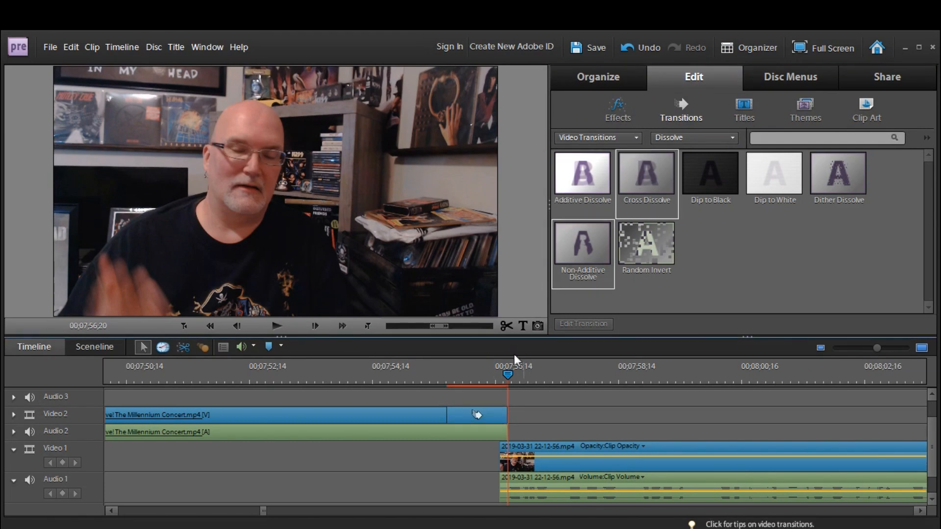
pyautogui.click(476, 434)
pyautogui.rightClick(475, 434)
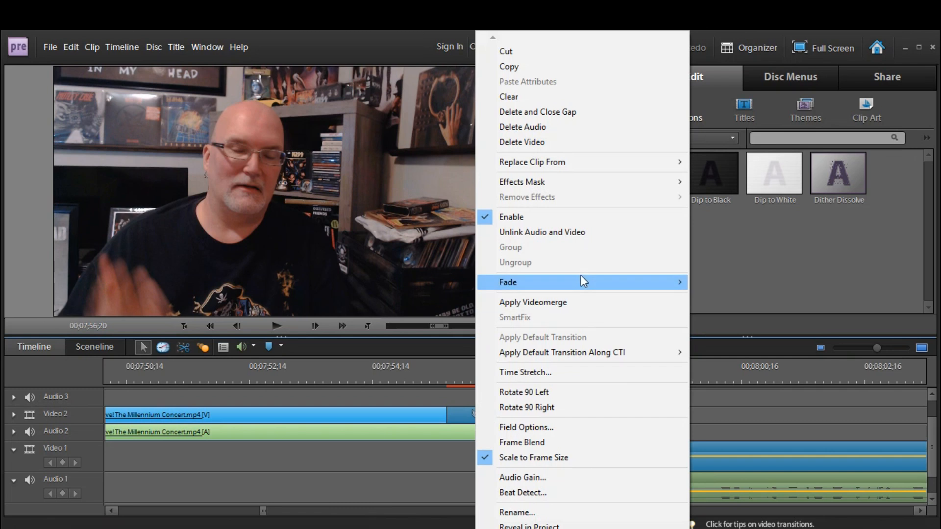
pyautogui.moveTo(586, 288)
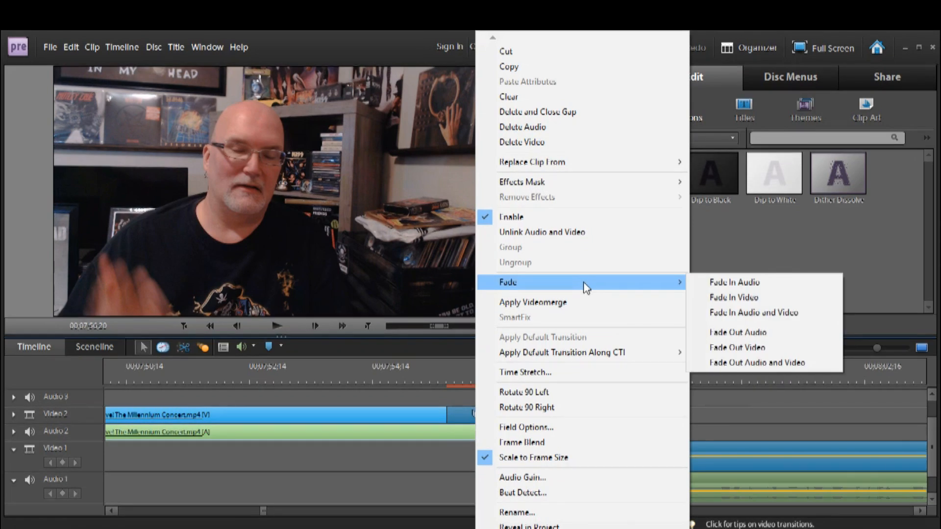
pyautogui.click(724, 331)
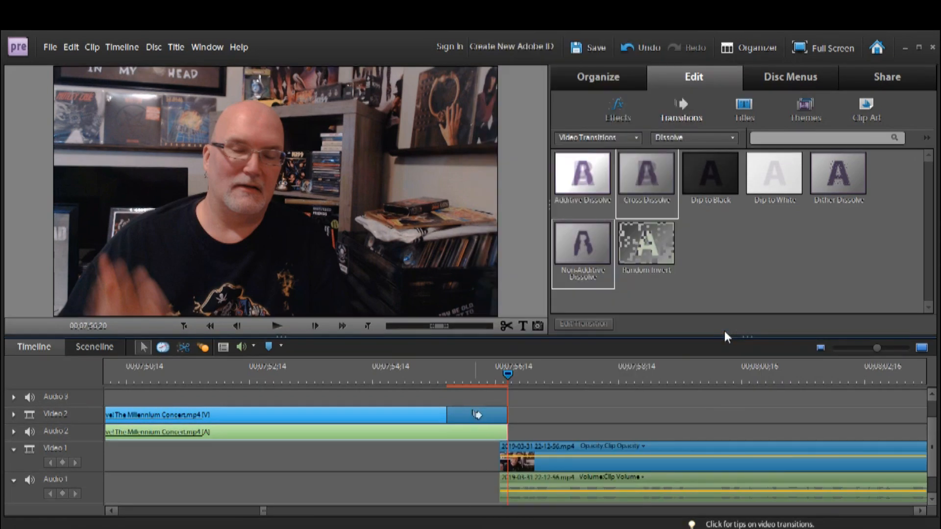
pyautogui.hotkey('ctrl', 's')
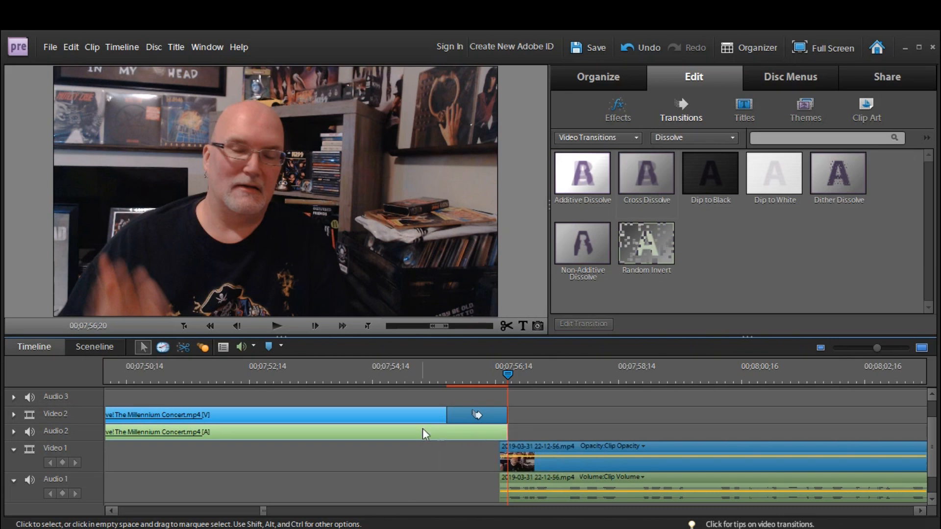
# - Play the end of the Deuce clip from 00;07;53;06 to check the transition back to the talking-head footage
pyautogui.click(296, 378)
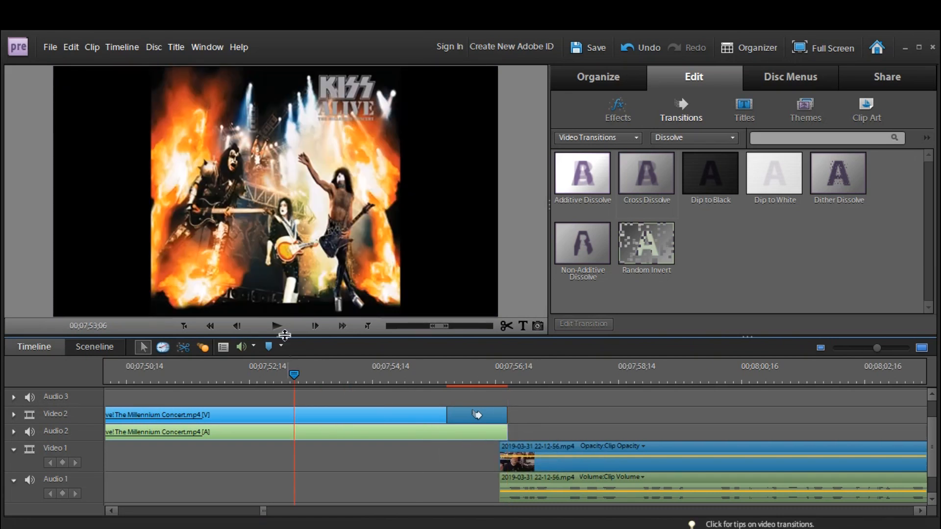
pyautogui.click(278, 327)
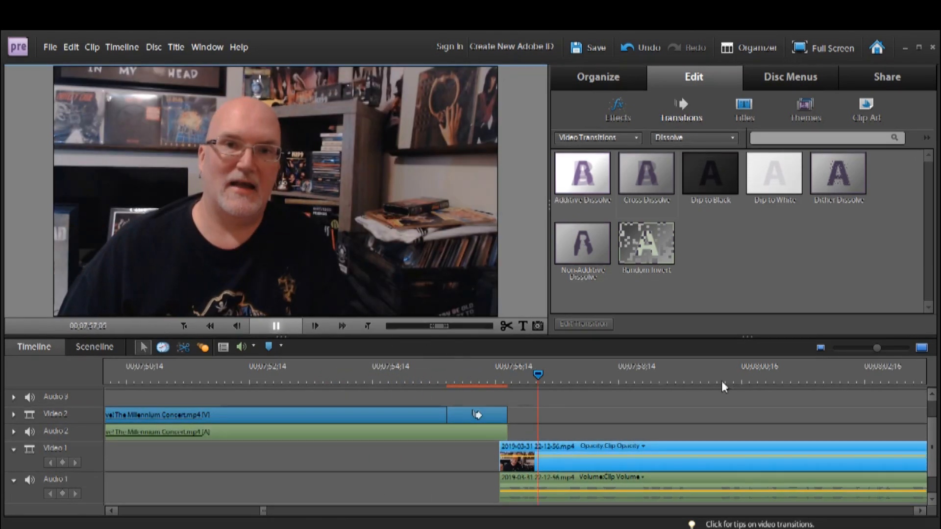
pyautogui.press('space')
# - Find the disabled talking-head clip at 00;28;29;07 and enable its video
pyautogui.moveTo(876, 349); pyautogui.dragTo(843, 350)
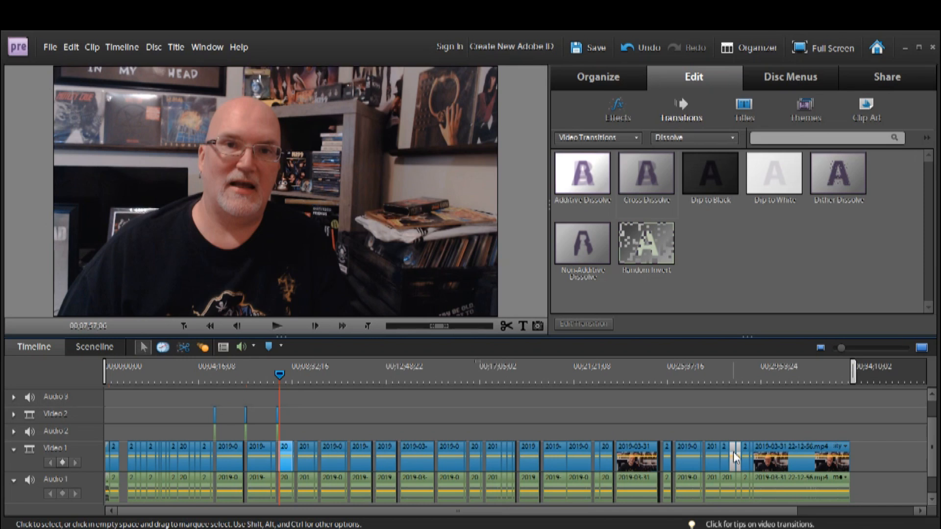
pyautogui.click(729, 378)
pyautogui.moveTo(730, 379); pyautogui.dragTo(728, 377)
pyautogui.click(867, 347)
pyautogui.moveTo(867, 348); pyautogui.dragTo(874, 348)
pyautogui.click(863, 347)
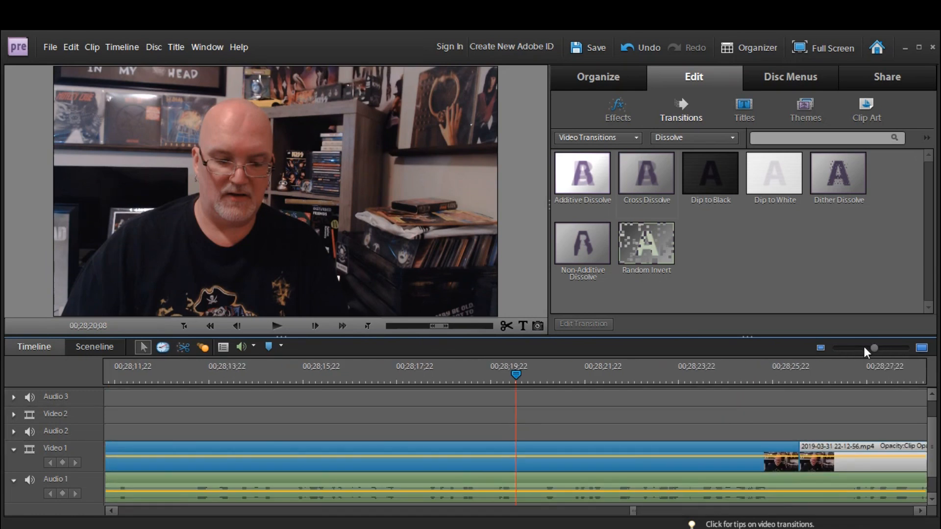
pyautogui.moveTo(574, 375); pyautogui.dragTo(645, 426)
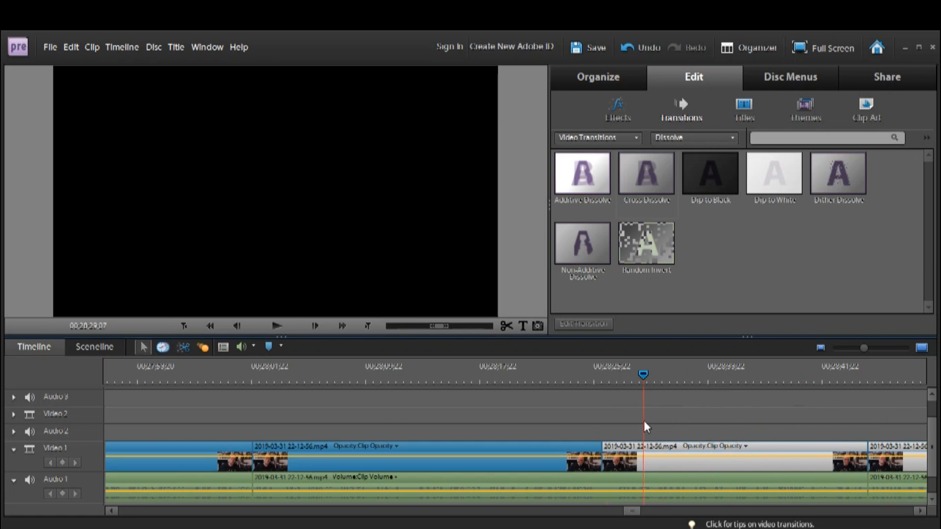
pyautogui.rightClick(666, 460)
pyautogui.click(696, 175)
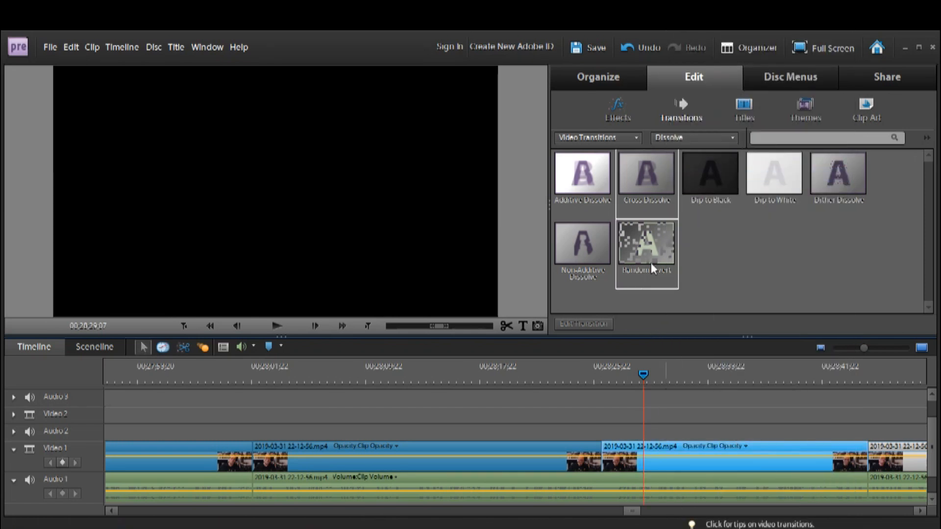
# - Preview the enabled talking-head clip up to 00;28;29;27 and disable its video again
pyautogui.moveTo(639, 371); pyautogui.dragTo(653, 396)
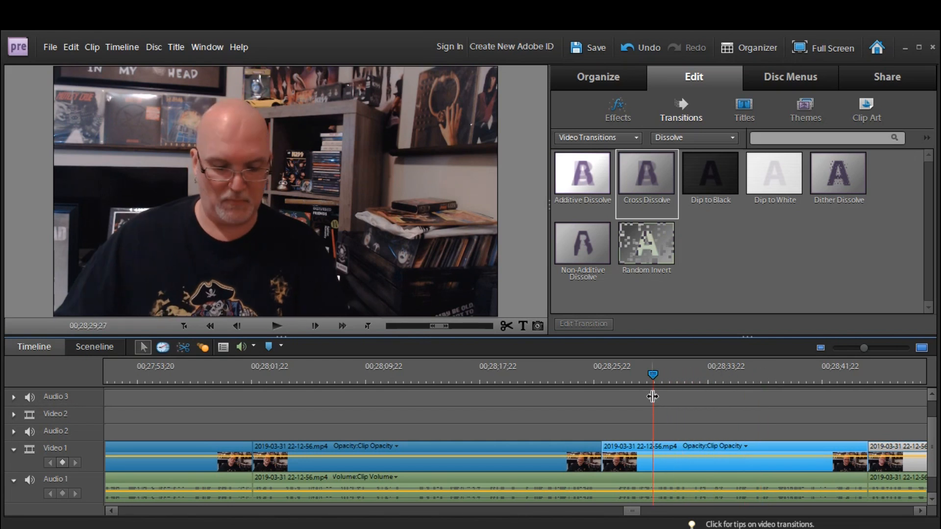
pyautogui.rightClick(675, 459)
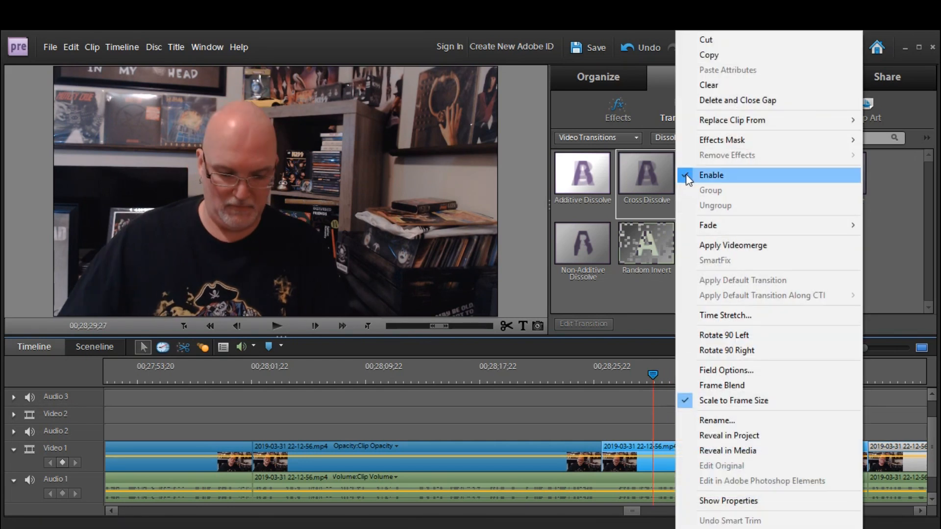
pyautogui.click(684, 174)
# - Play the project from its beginning through the intro and into the first talking-head clip
pyautogui.moveTo(856, 348); pyautogui.dragTo(826, 349)
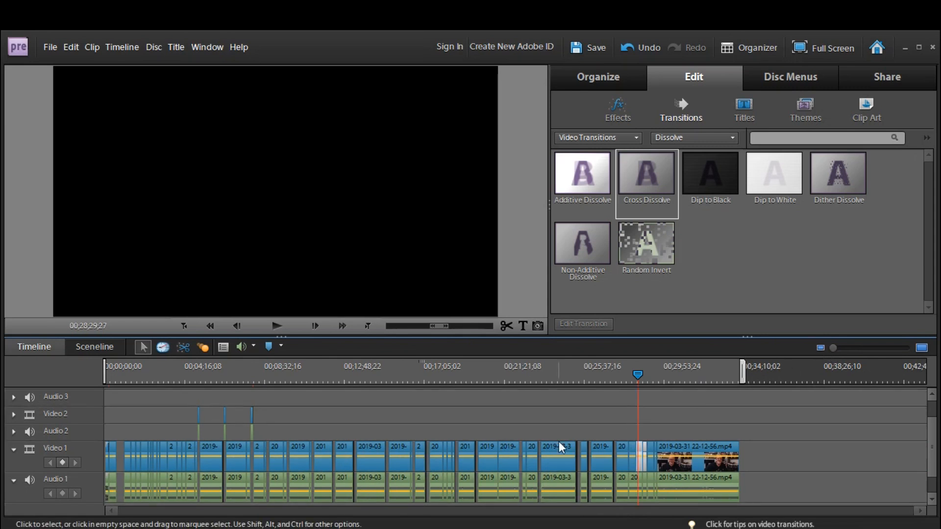
pyautogui.moveTo(127, 375); pyautogui.dragTo(84, 378)
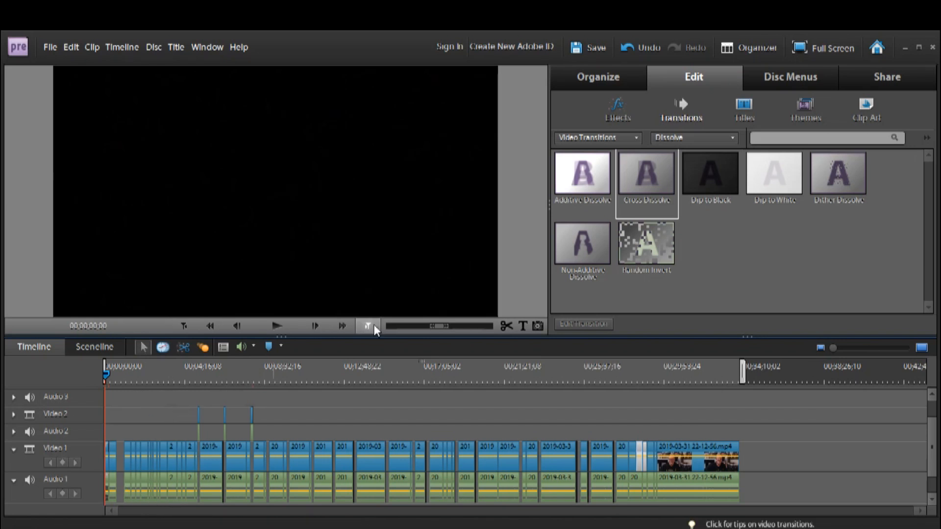
pyautogui.click(287, 333)
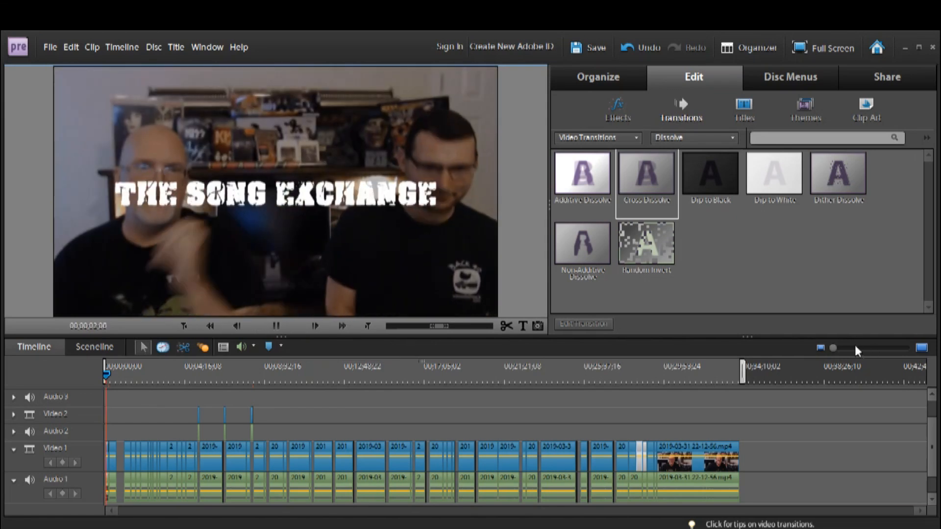
pyautogui.click(854, 346)
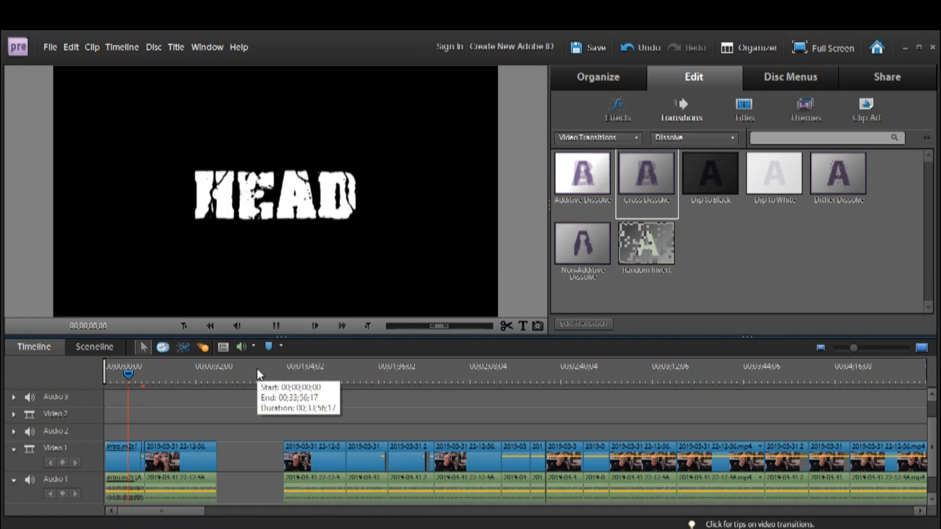
pyautogui.click(868, 348)
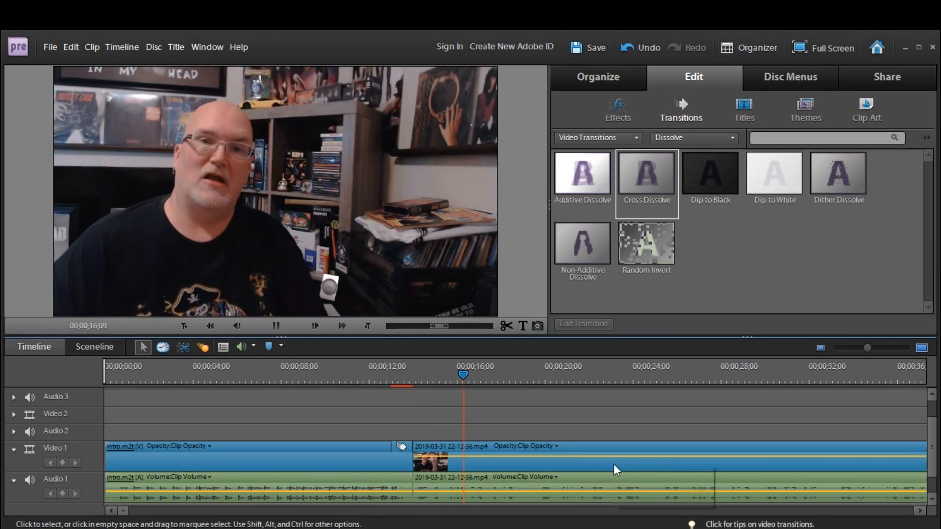
pyautogui.moveTo(866, 348); pyautogui.dragTo(861, 348)
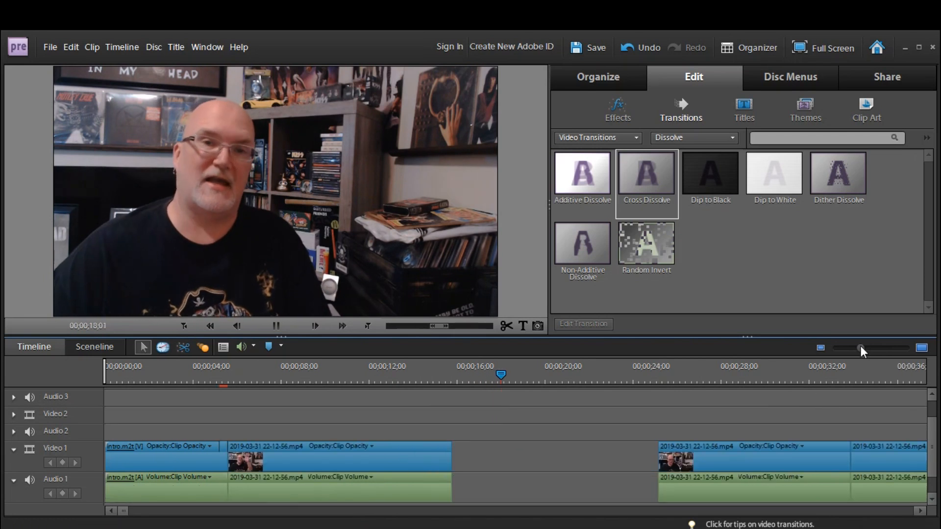
pyautogui.click(273, 326)
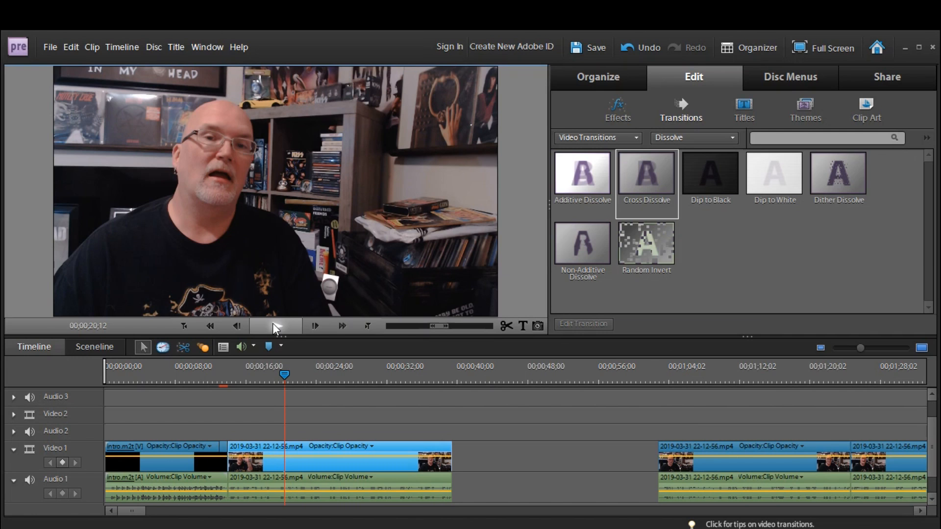